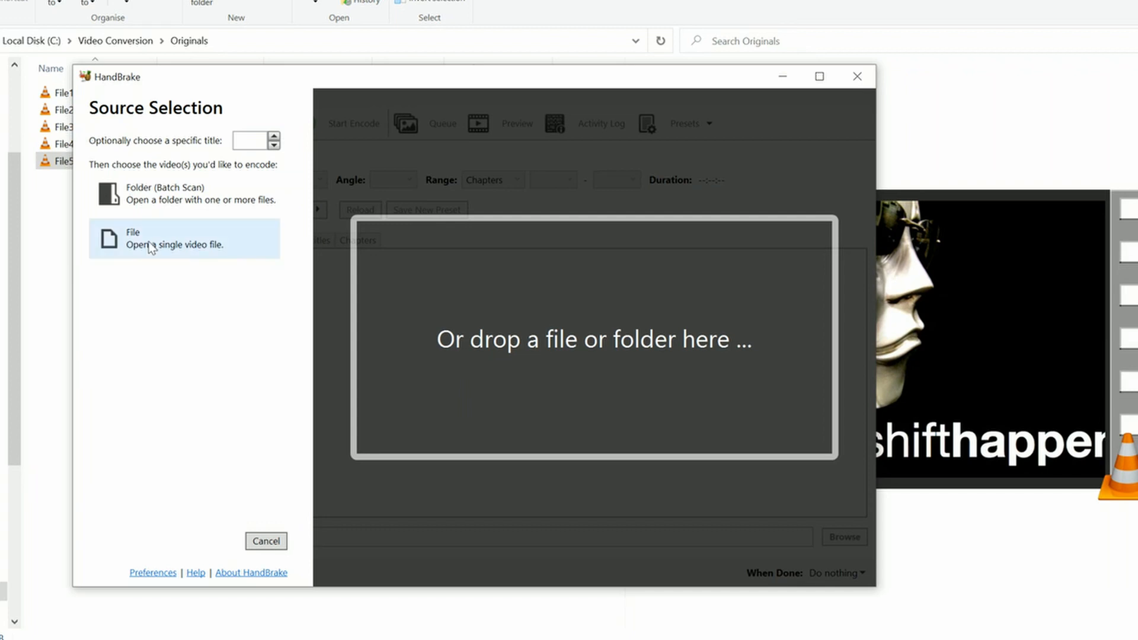
# - Load the Originals folder from C:\Video Conversion as a batch-scan source
pyautogui.click(165, 202)
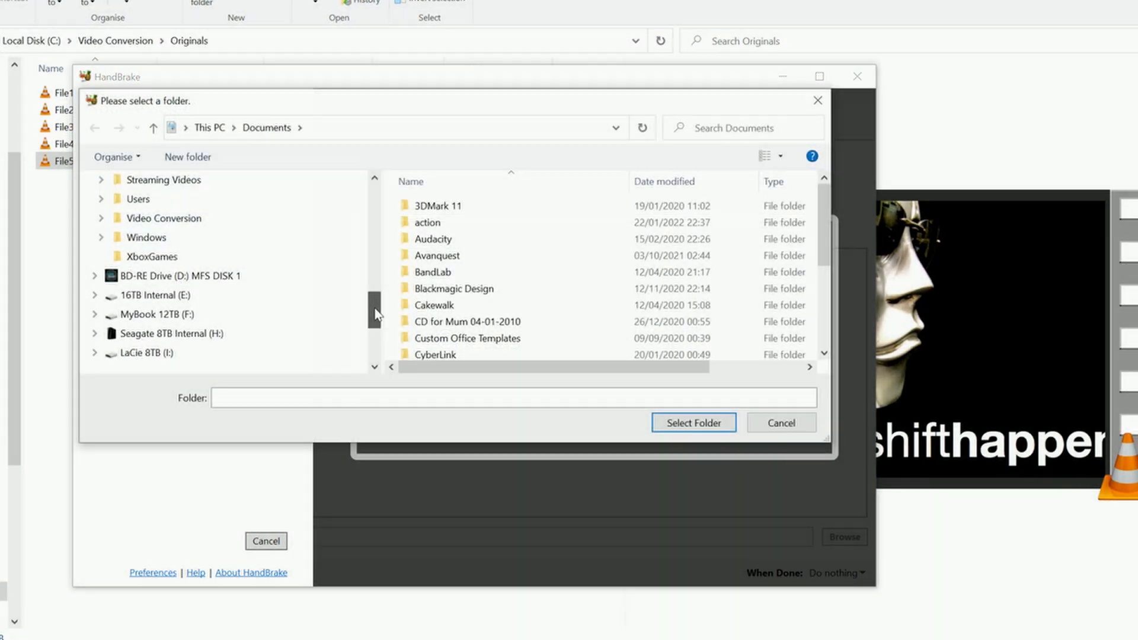
pyautogui.click(100, 219)
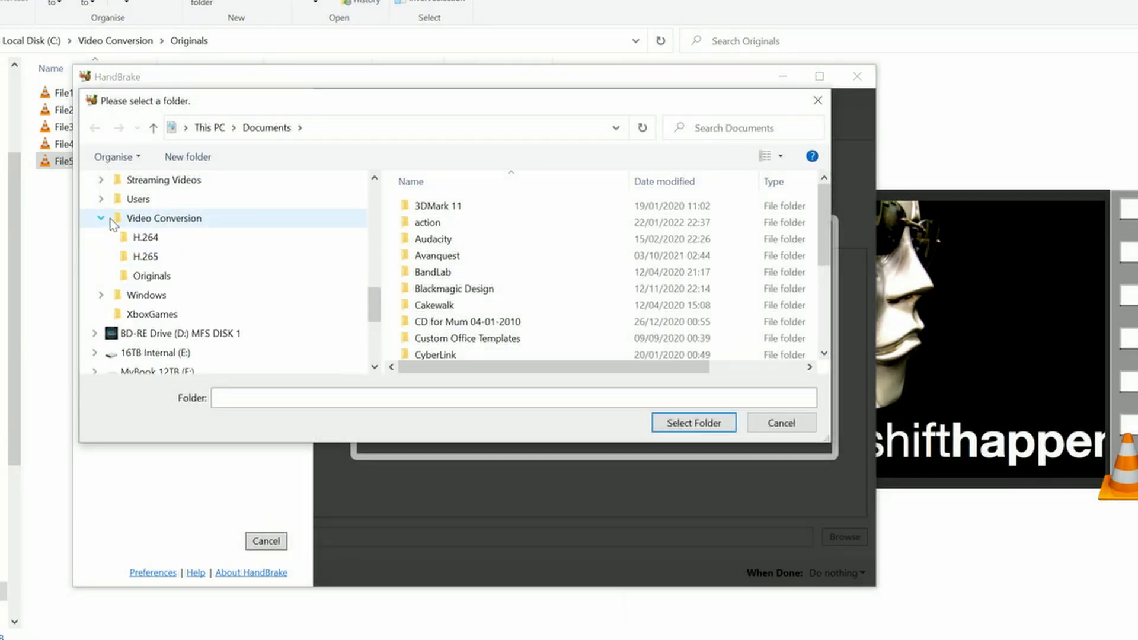
pyautogui.click(122, 225)
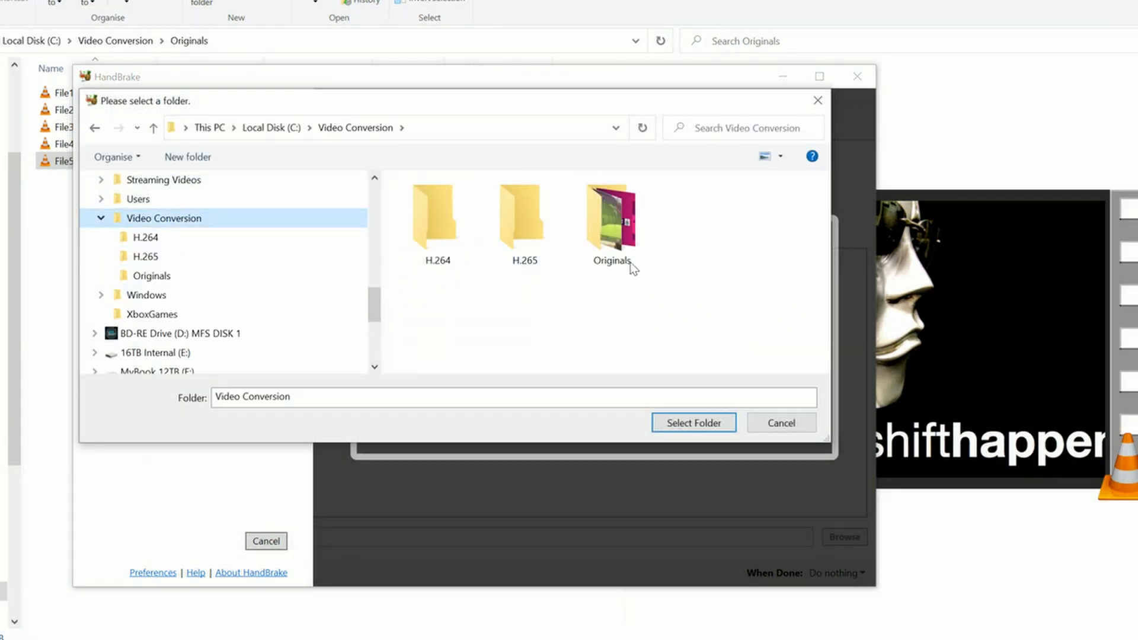
pyautogui.click(622, 244)
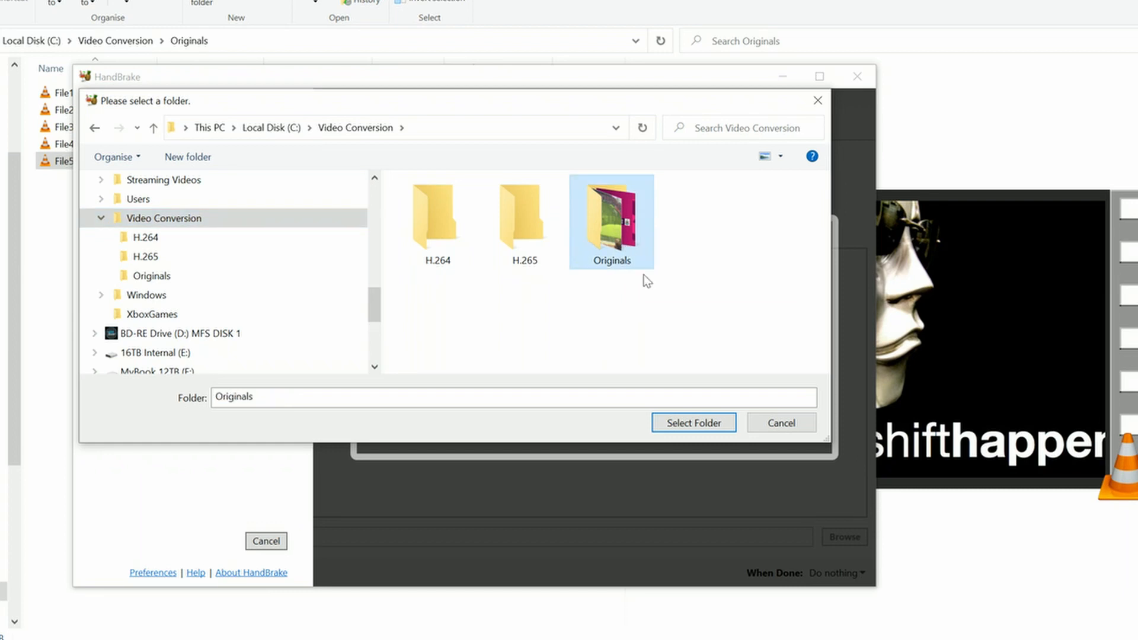
pyautogui.click(692, 422)
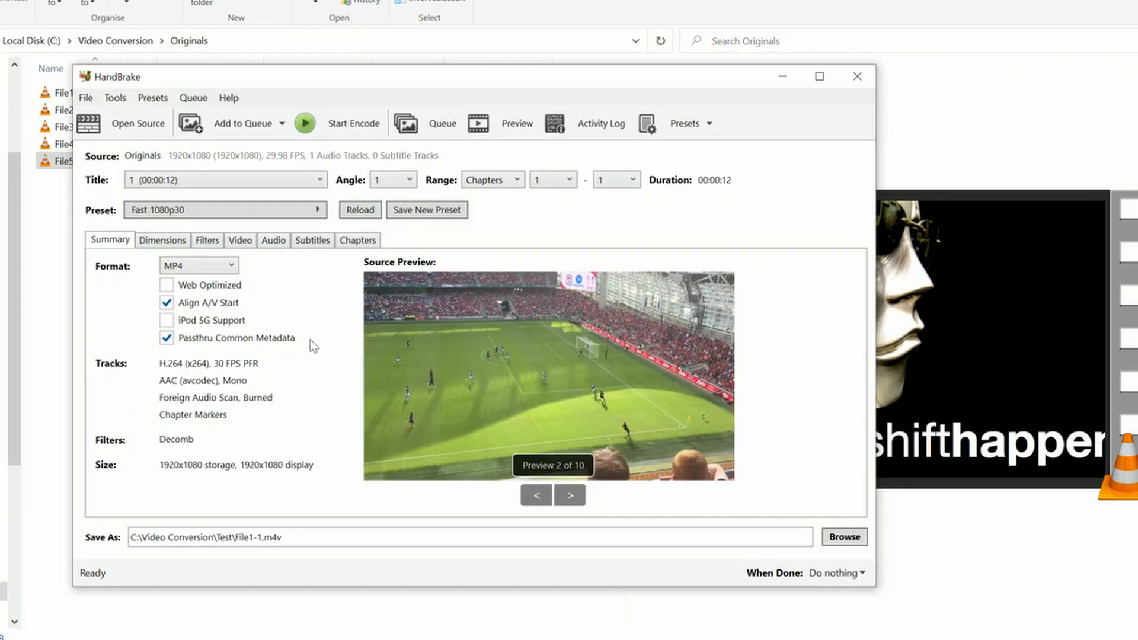
# - Look through the source preview frames of the first title forwards and back to the first frame
pyautogui.click(579, 500)
pyautogui.click(575, 503)
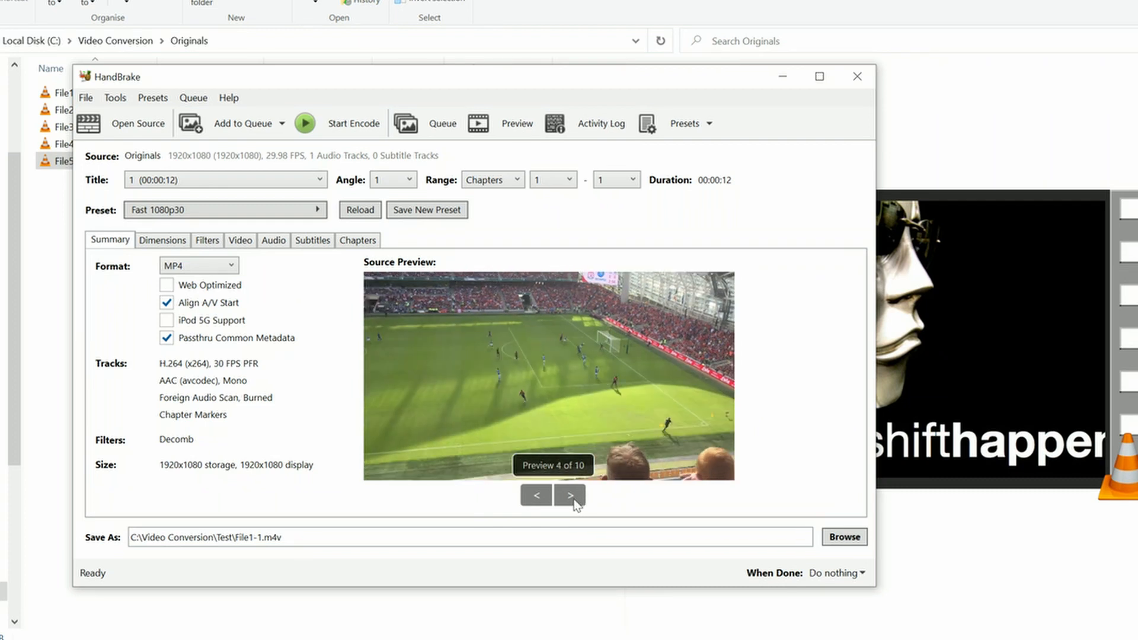
pyautogui.click(574, 503)
pyautogui.click(574, 503)
pyautogui.click(574, 502)
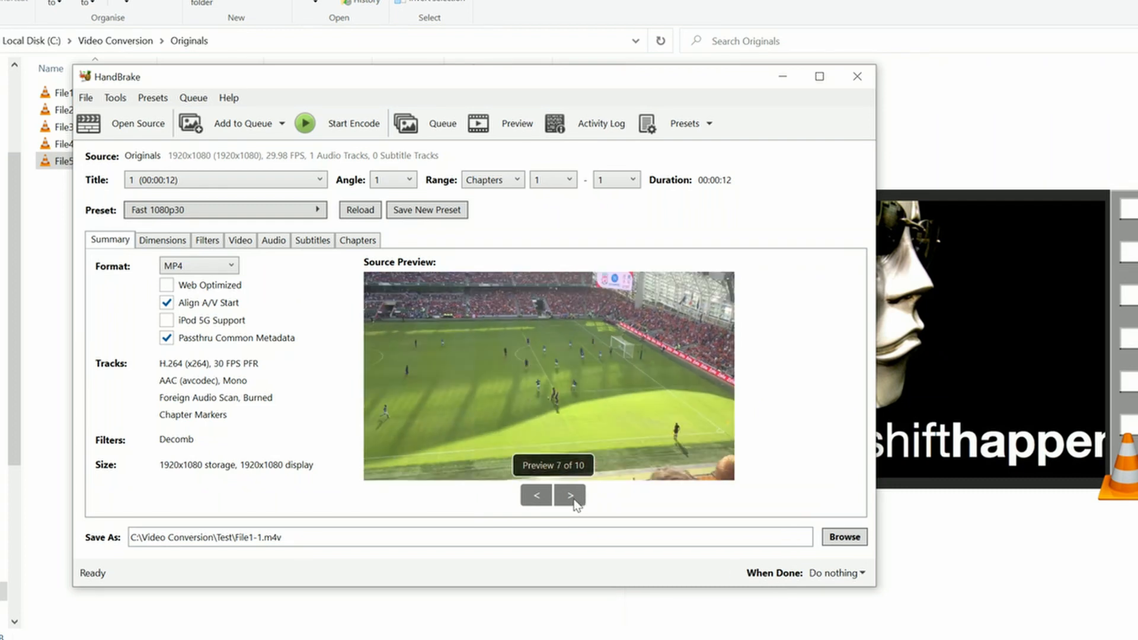
pyautogui.click(574, 503)
pyautogui.click(546, 499)
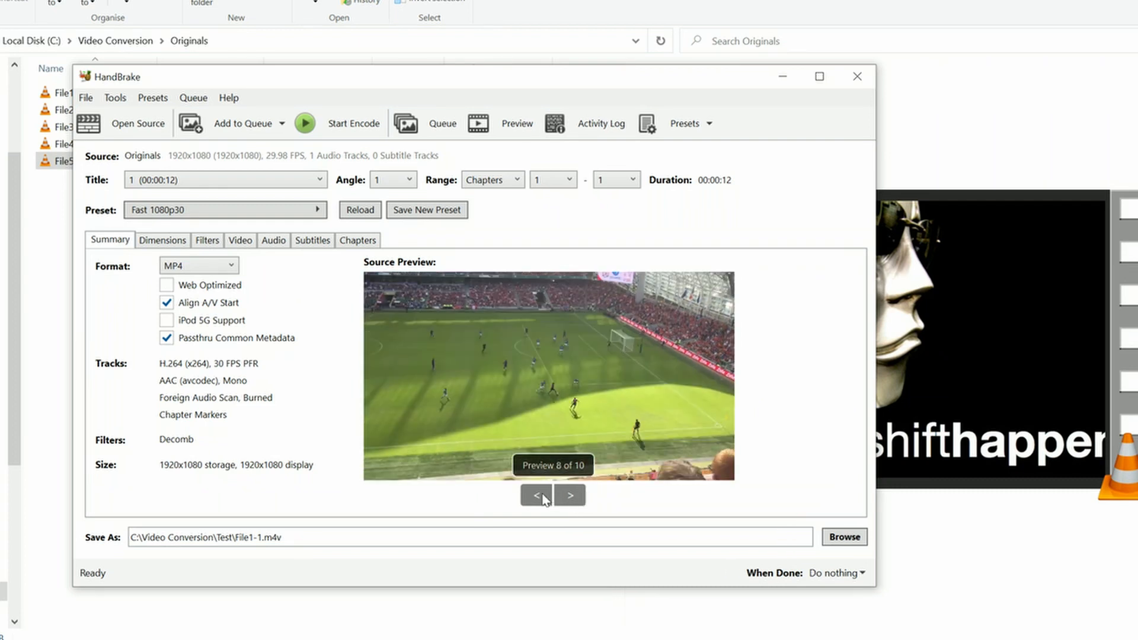
pyautogui.click(546, 500)
pyautogui.click(546, 500)
pyautogui.click(546, 500)
pyautogui.click(545, 500)
pyautogui.click(545, 500)
pyautogui.click(545, 500)
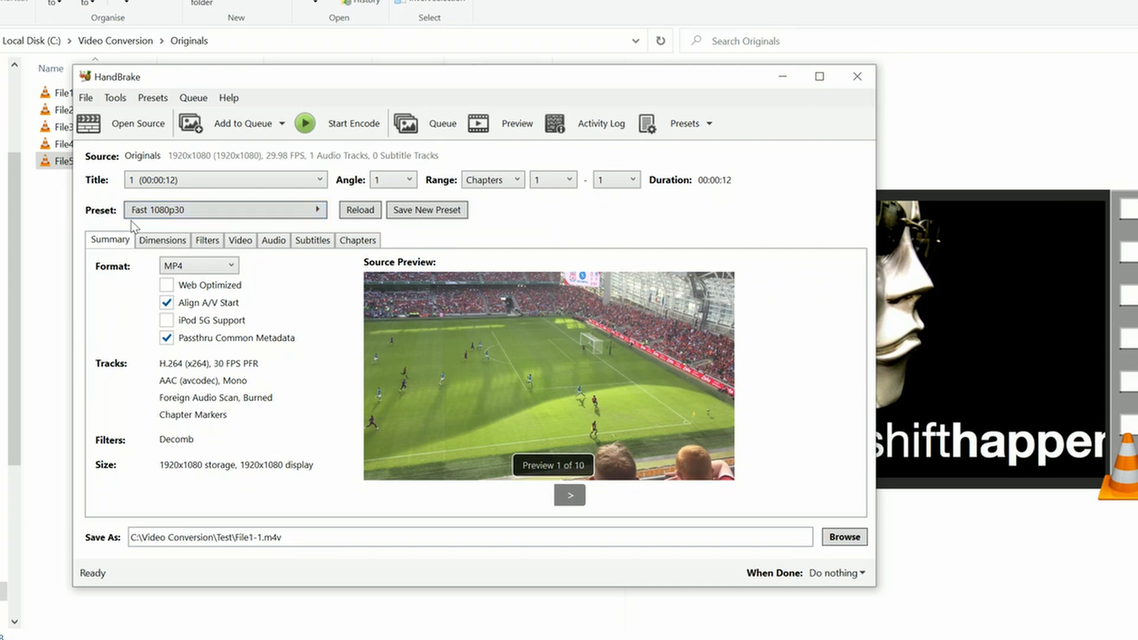
pyautogui.click(319, 211)
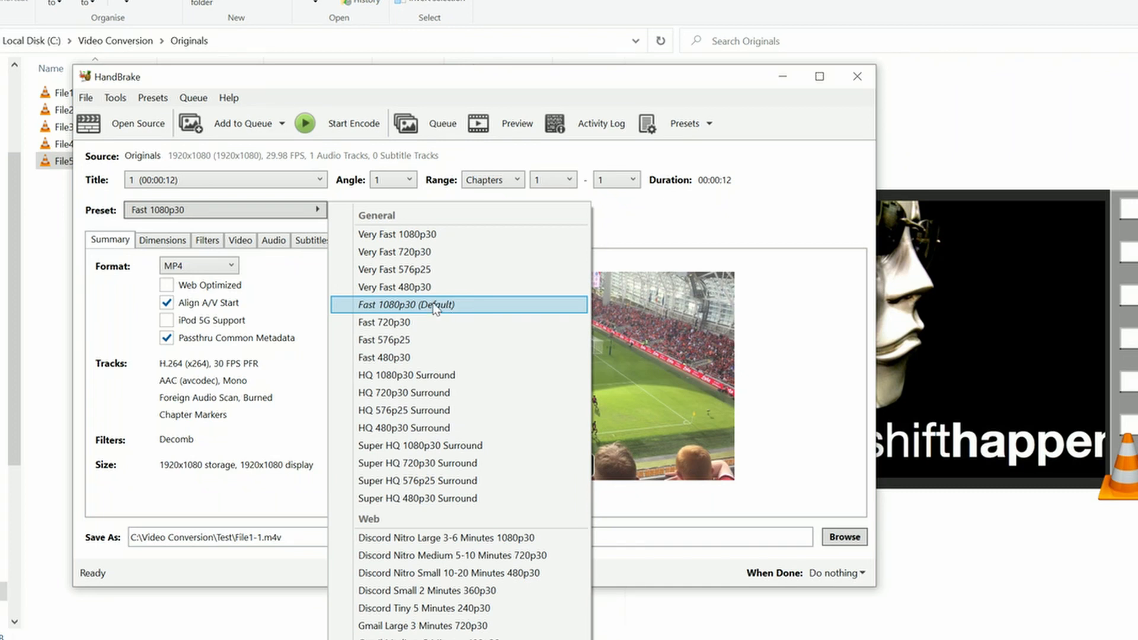
pyautogui.click(317, 272)
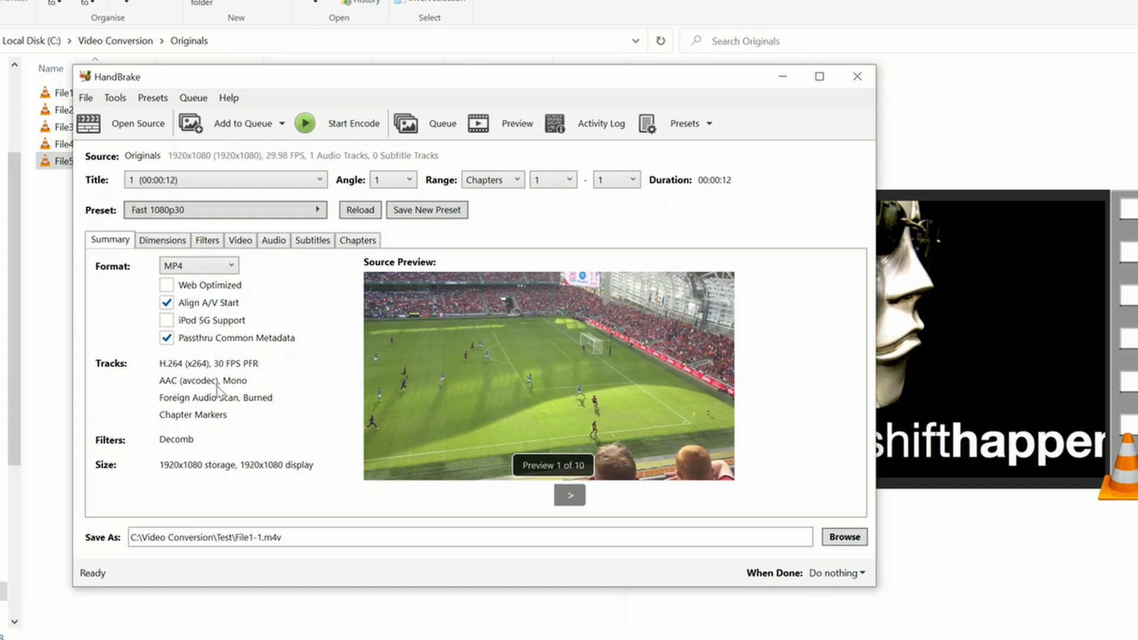
# - Keep H.264 (x264) as the video encoder and set the framerate to Same as source
pyautogui.click(241, 240)
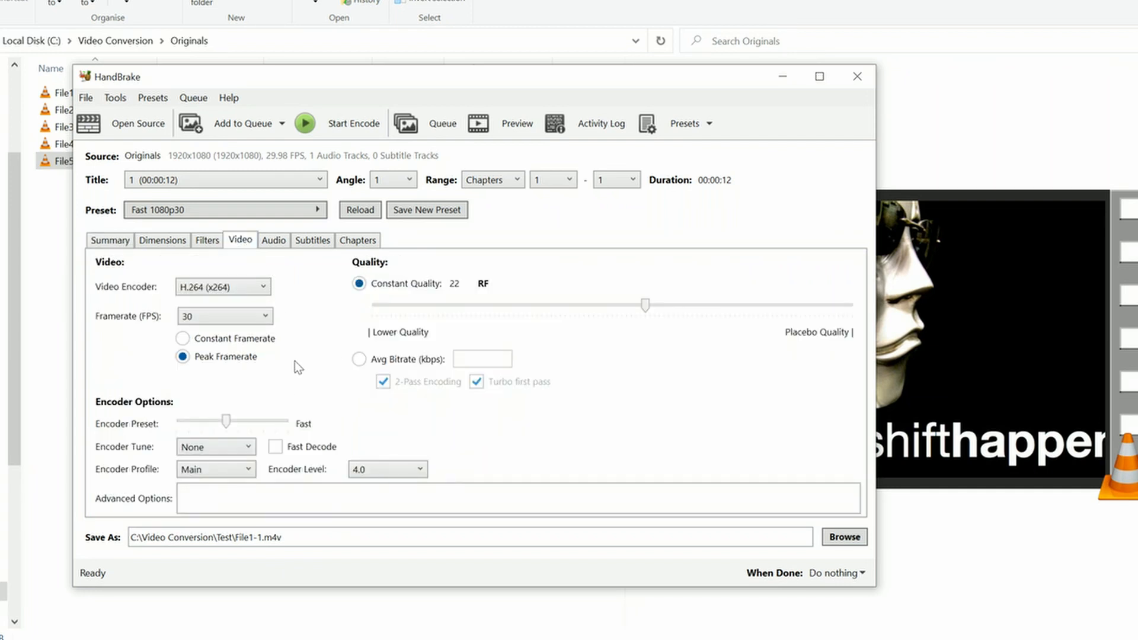
pyautogui.click(264, 288)
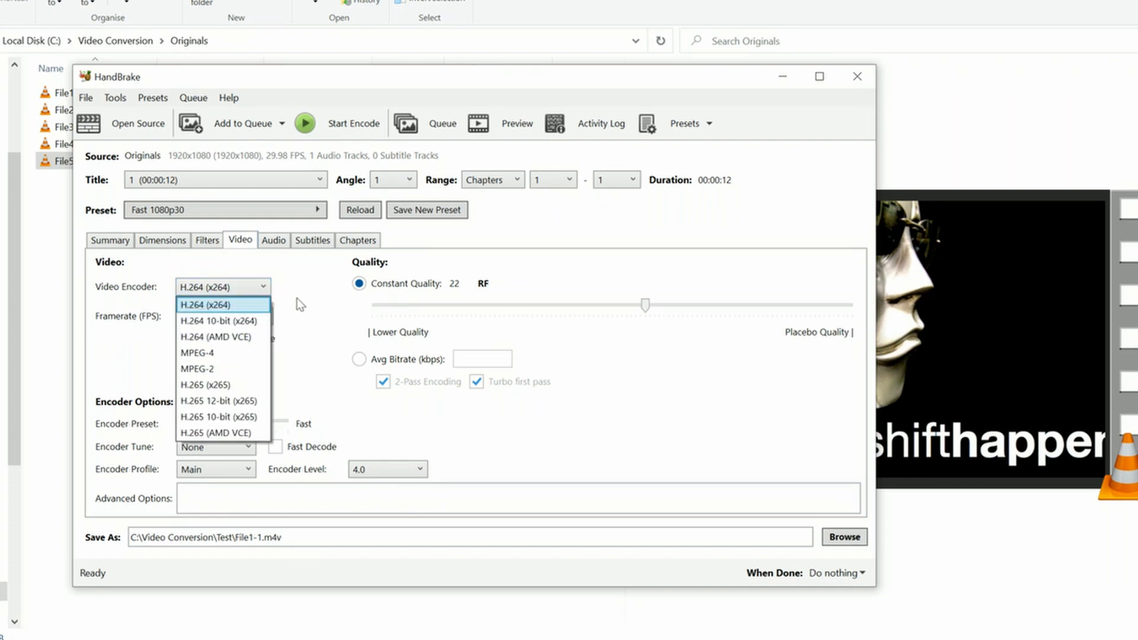
pyautogui.click(241, 304)
pyautogui.click(268, 314)
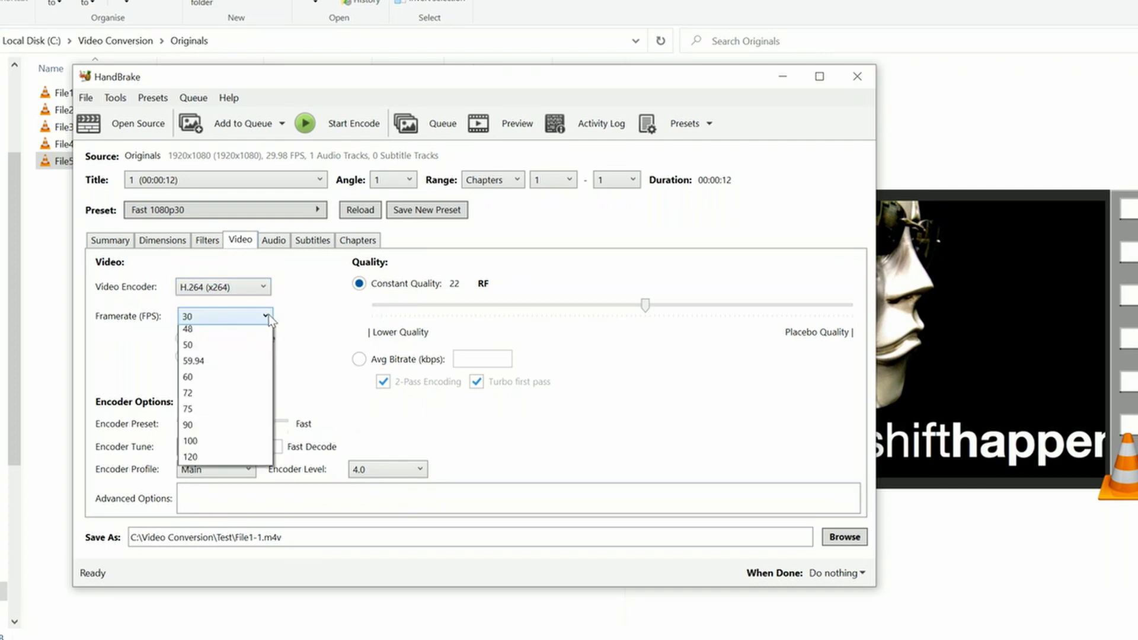
pyautogui.click(262, 335)
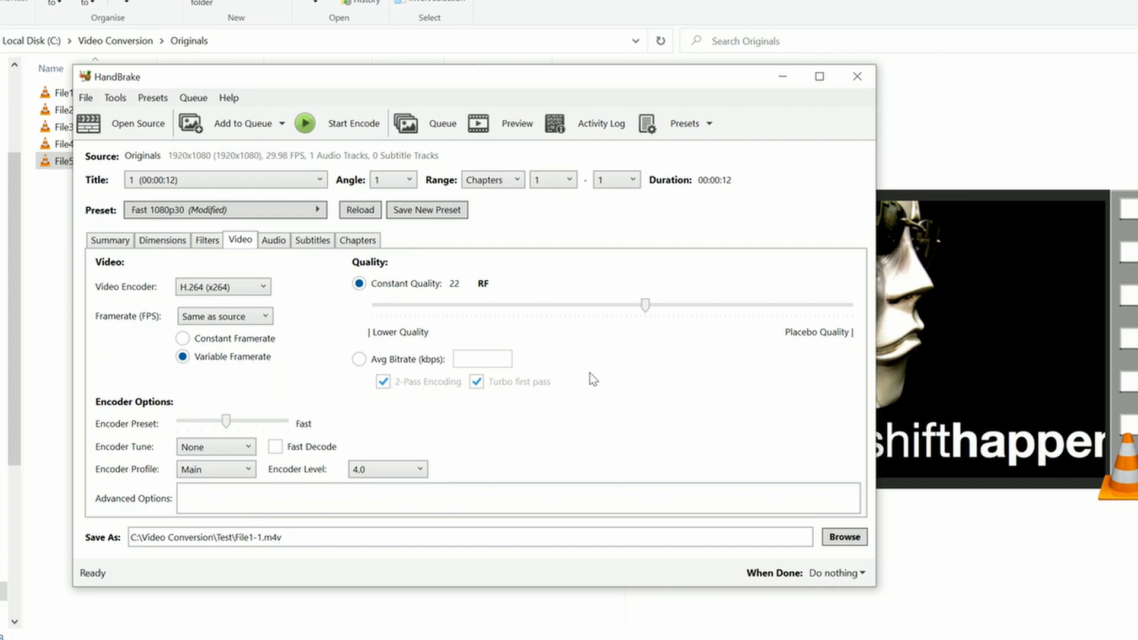
# - In the output file preferences, set the default path to C:\Video Conversion\H.264
pyautogui.click(115, 99)
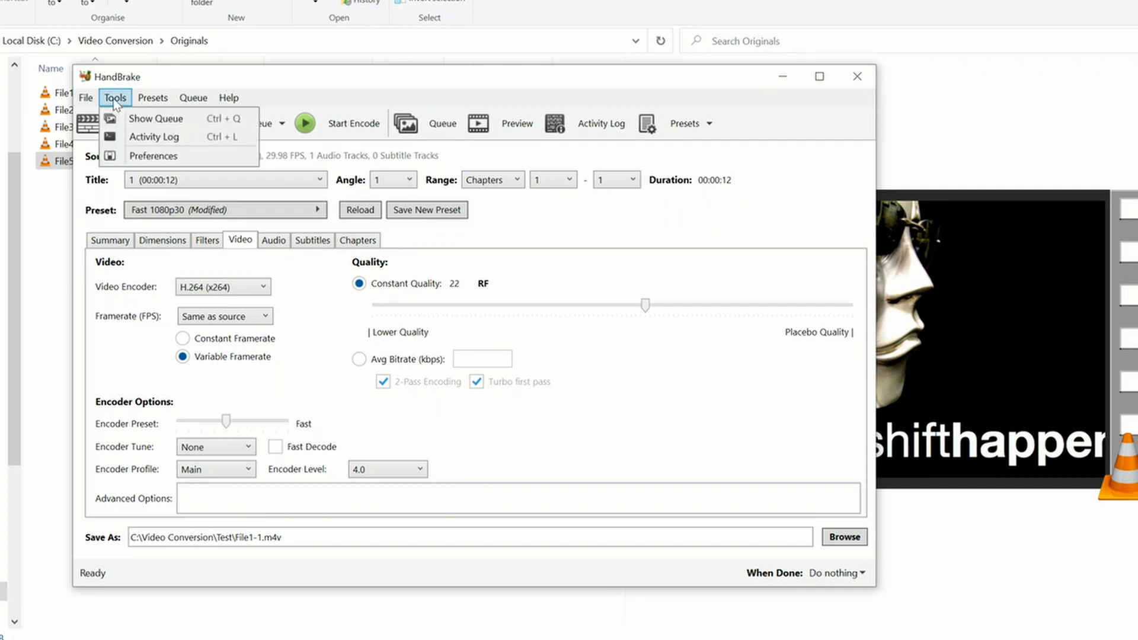
pyautogui.click(148, 157)
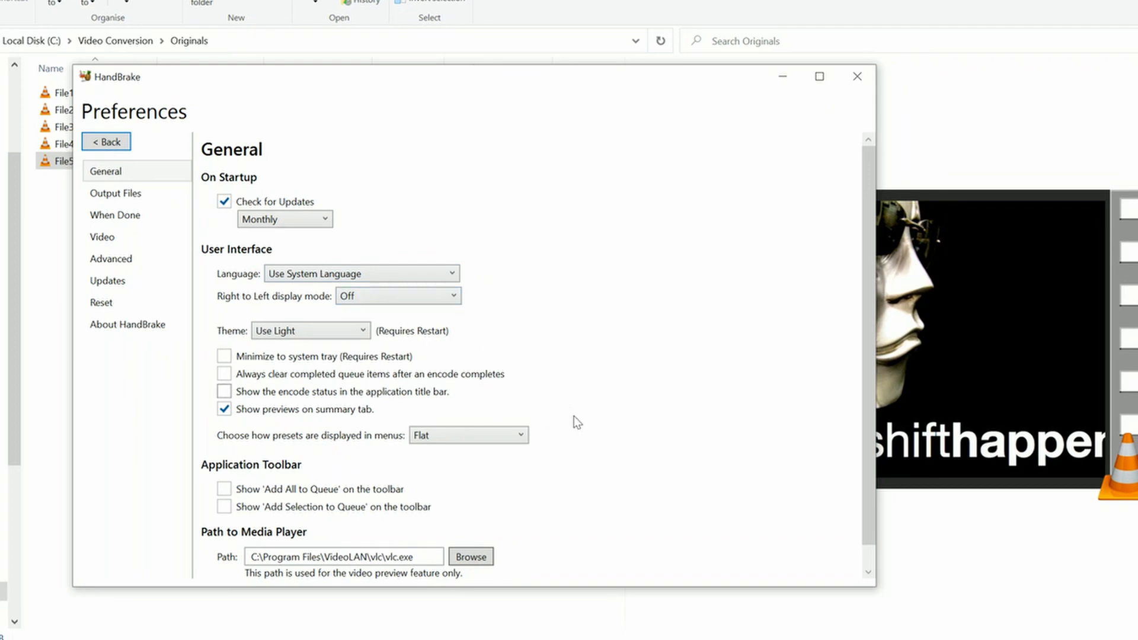
pyautogui.scroll(-1, 574, 424)
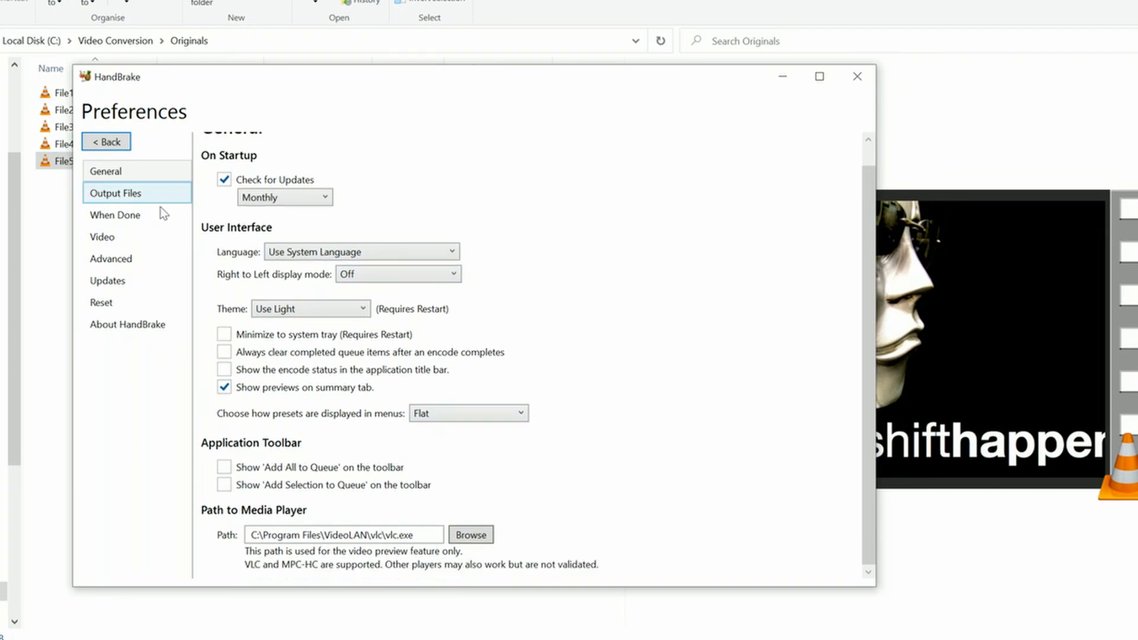
pyautogui.click(136, 201)
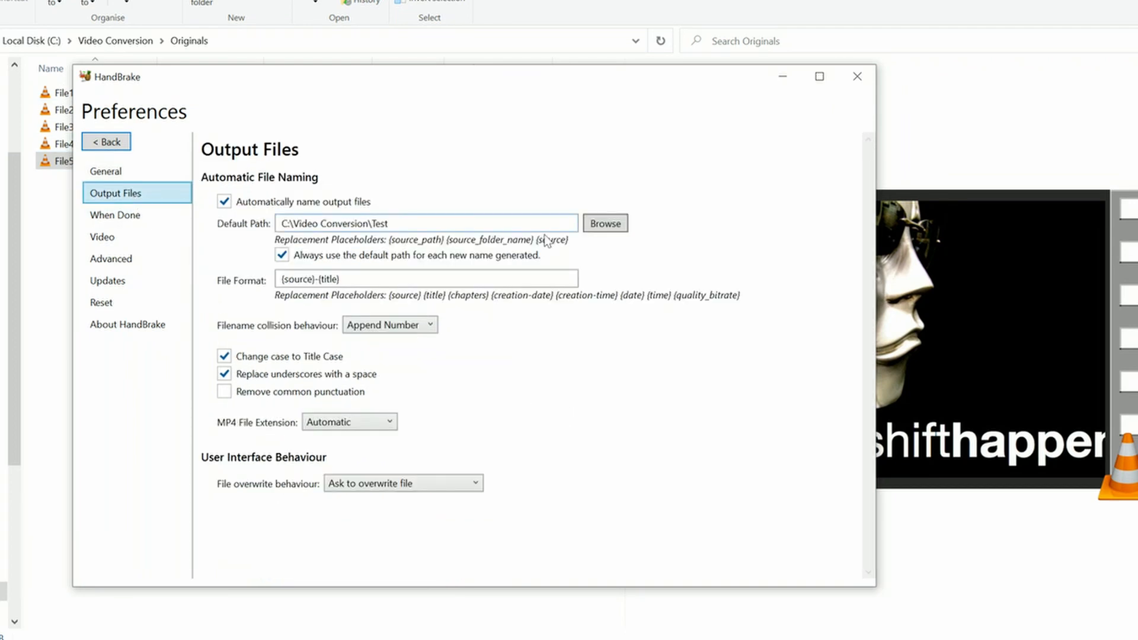
pyautogui.click(605, 224)
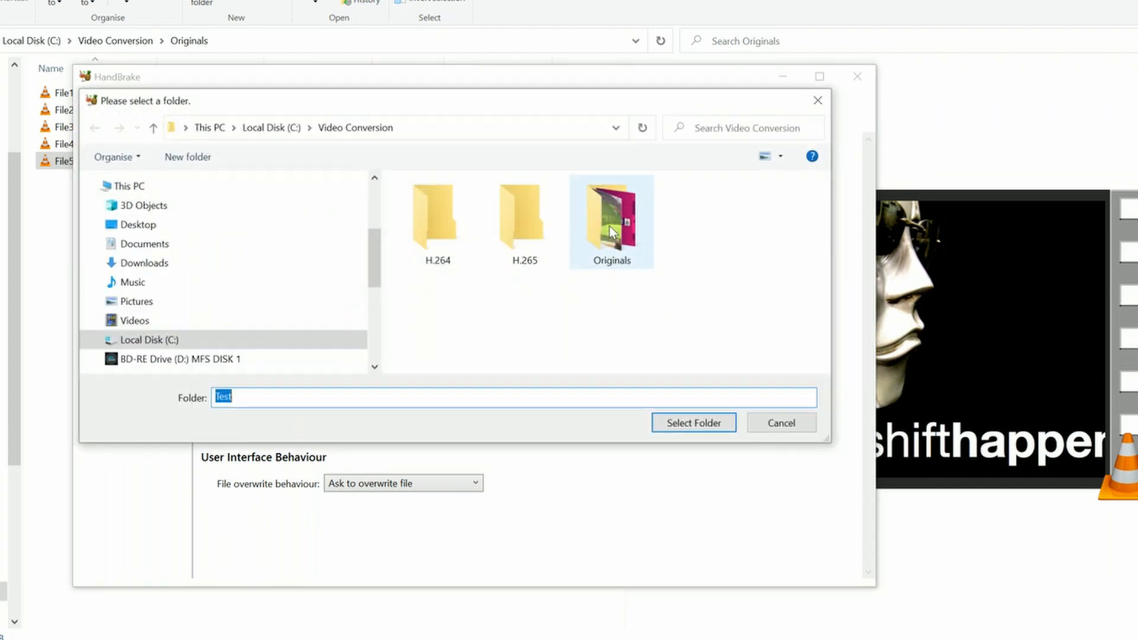
pyautogui.click(435, 226)
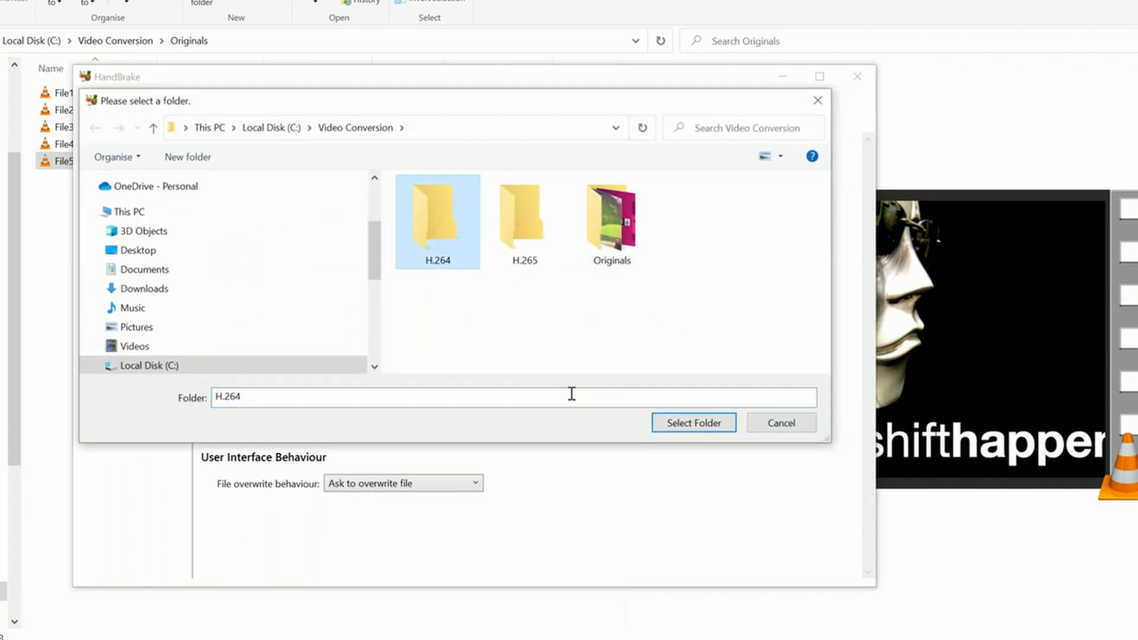
pyautogui.click(699, 423)
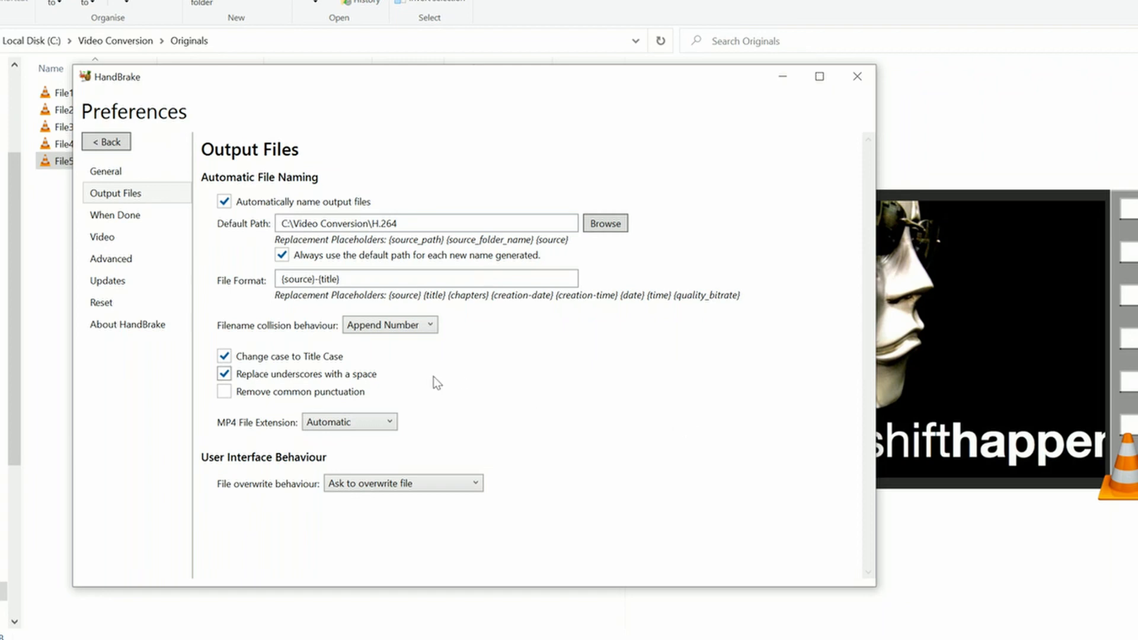
# - Set the MP4 file extension preference to Always use MP4 and return to the main encoding window
pyautogui.click(387, 420)
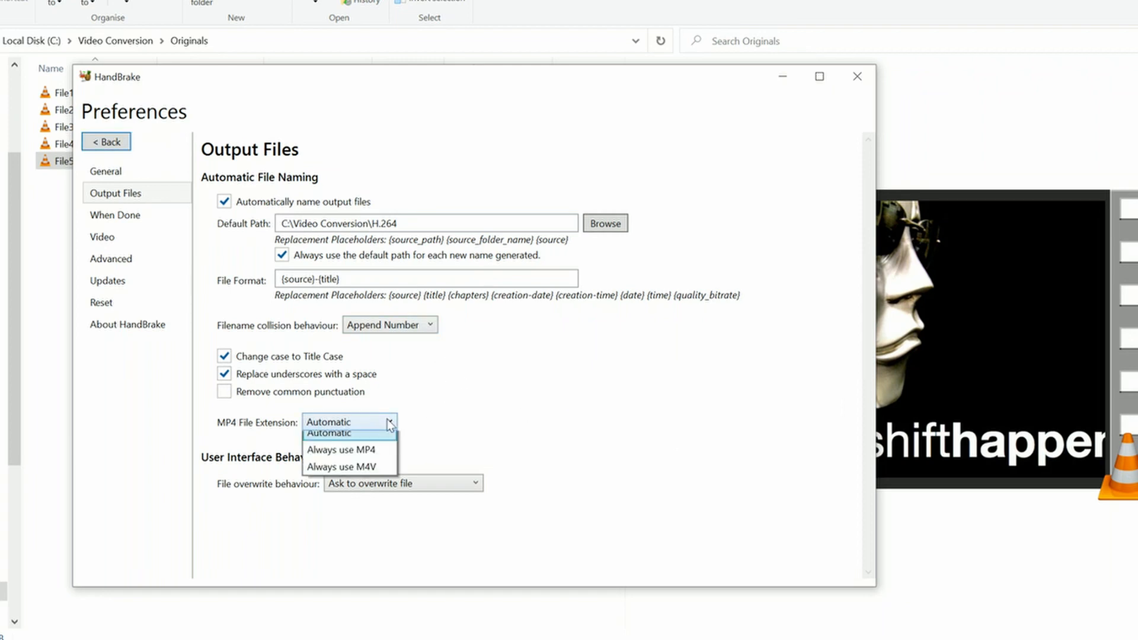
pyautogui.click(386, 462)
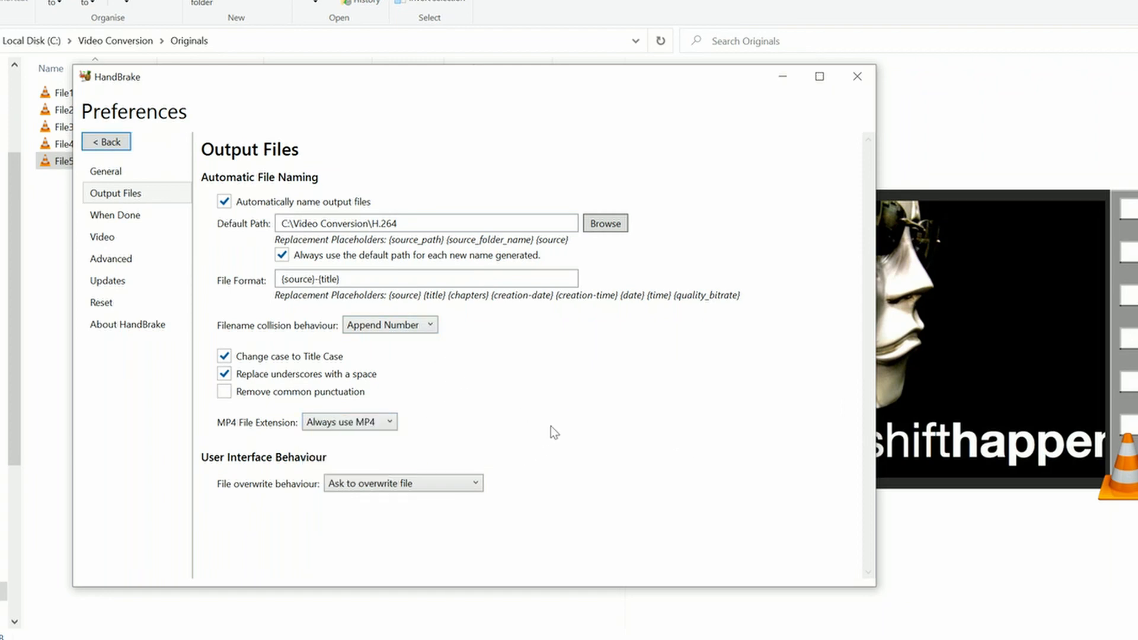
pyautogui.click(109, 144)
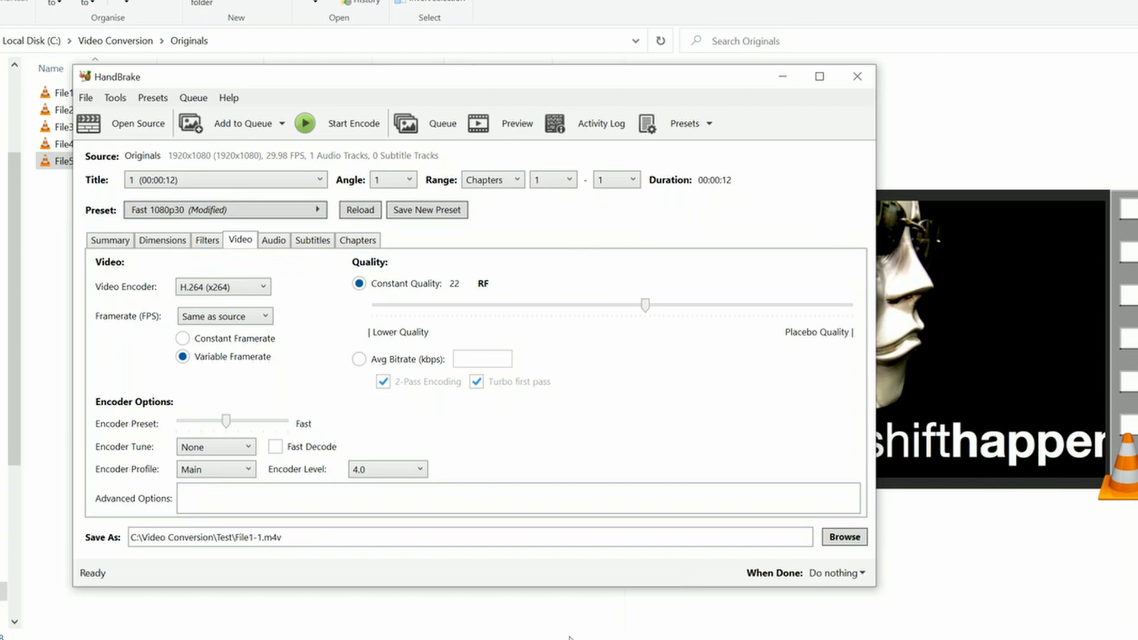
# - Set the current title's output file to File1-1.mp4 in the H.264 folder
pyautogui.click(838, 537)
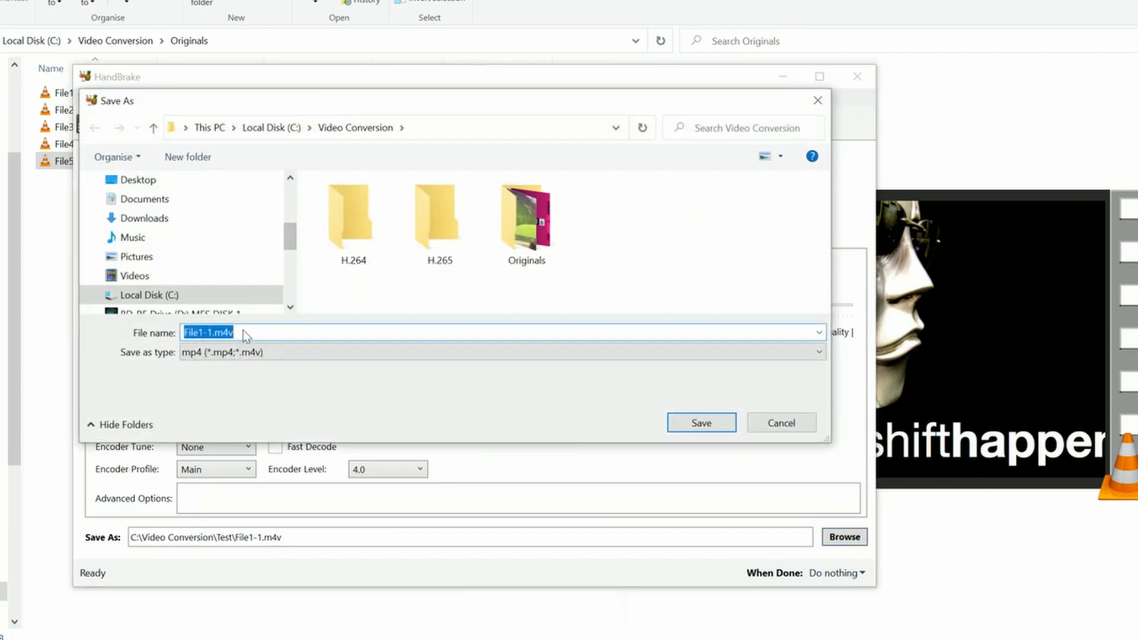
pyautogui.click(357, 235)
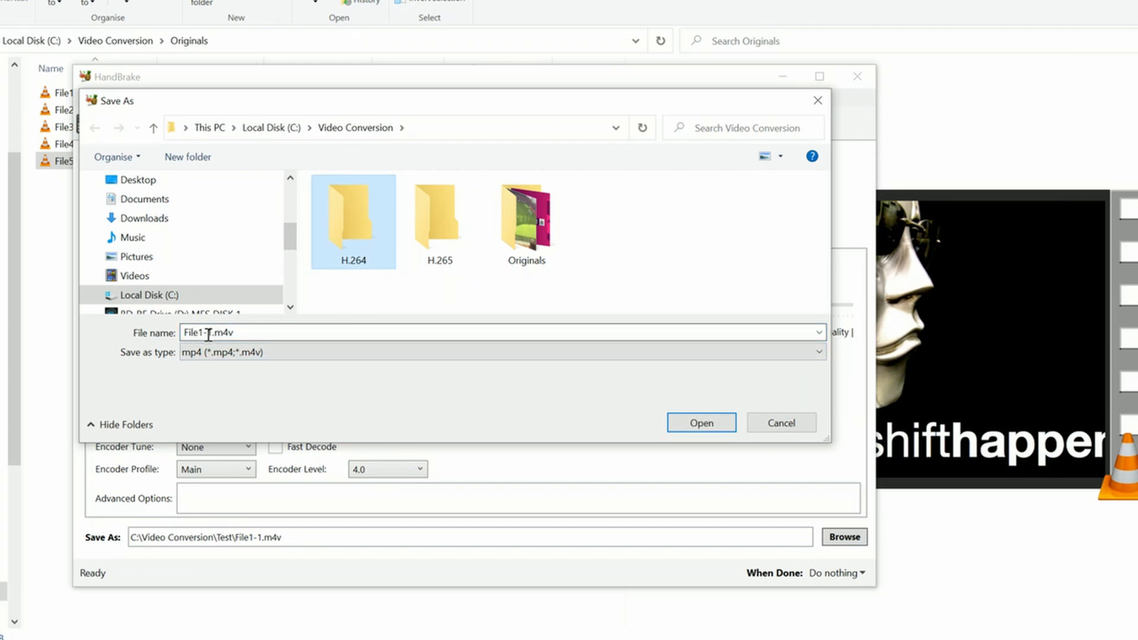
pyautogui.click(224, 332)
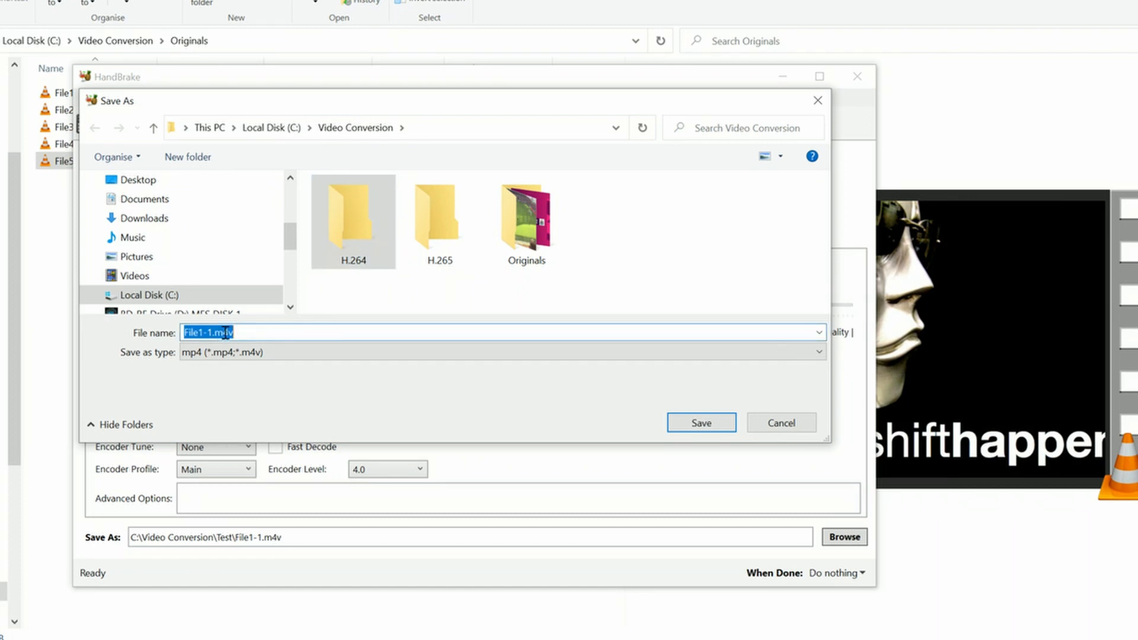
pyautogui.click(246, 332)
pyautogui.press('BackSpace')
pyautogui.press('BackSpace')
pyautogui.write('p')
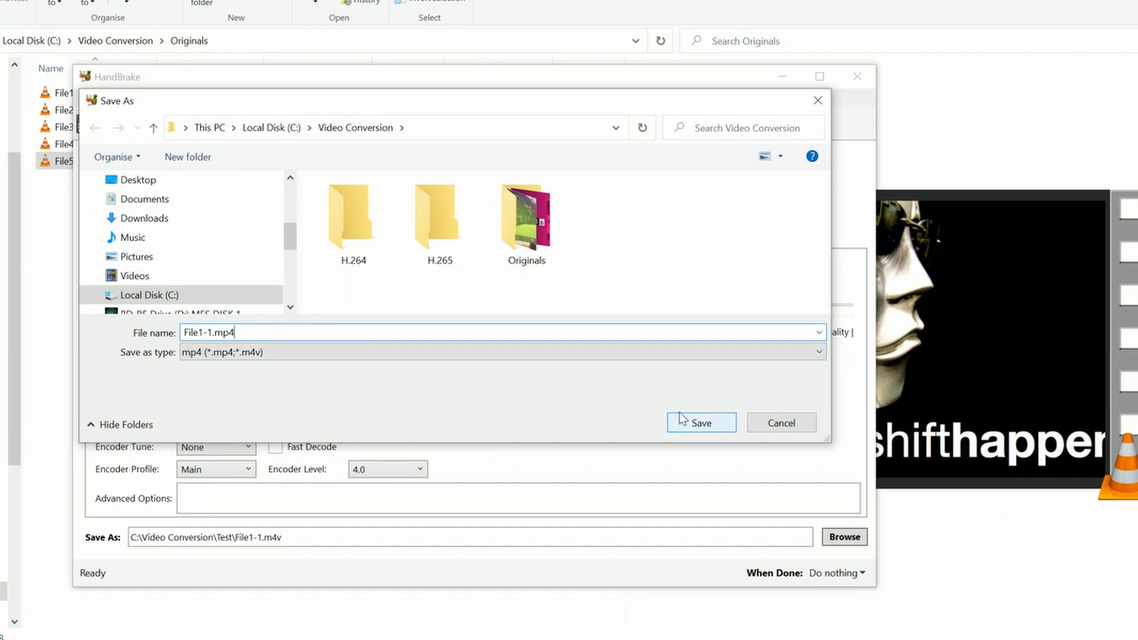
pyautogui.click(337, 213)
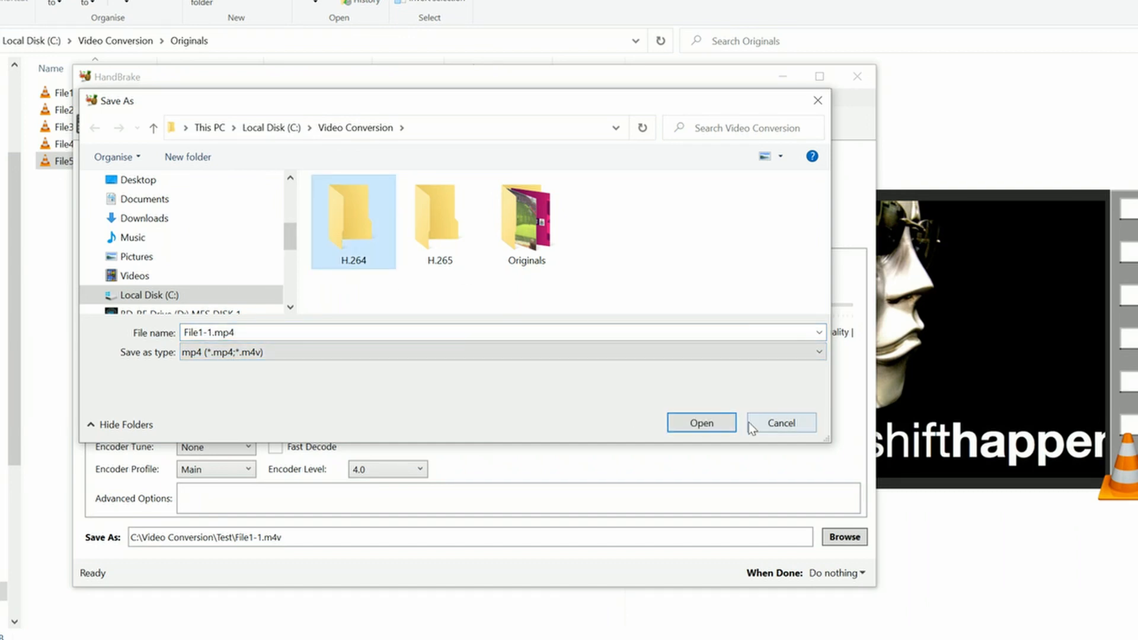
pyautogui.doubleClick(367, 222)
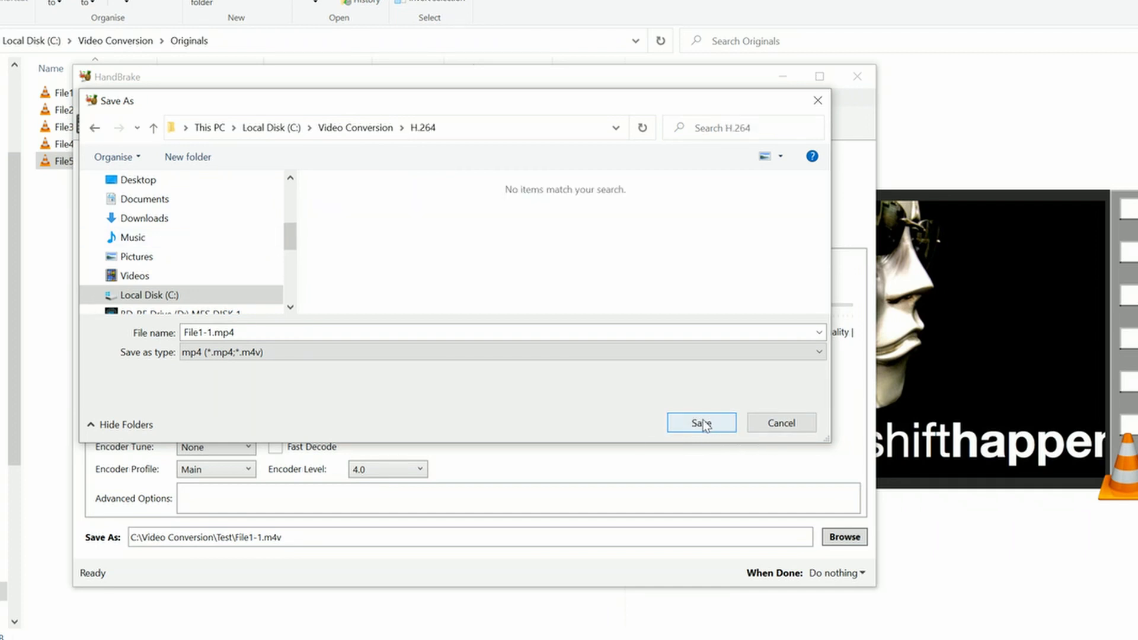
pyautogui.click(701, 423)
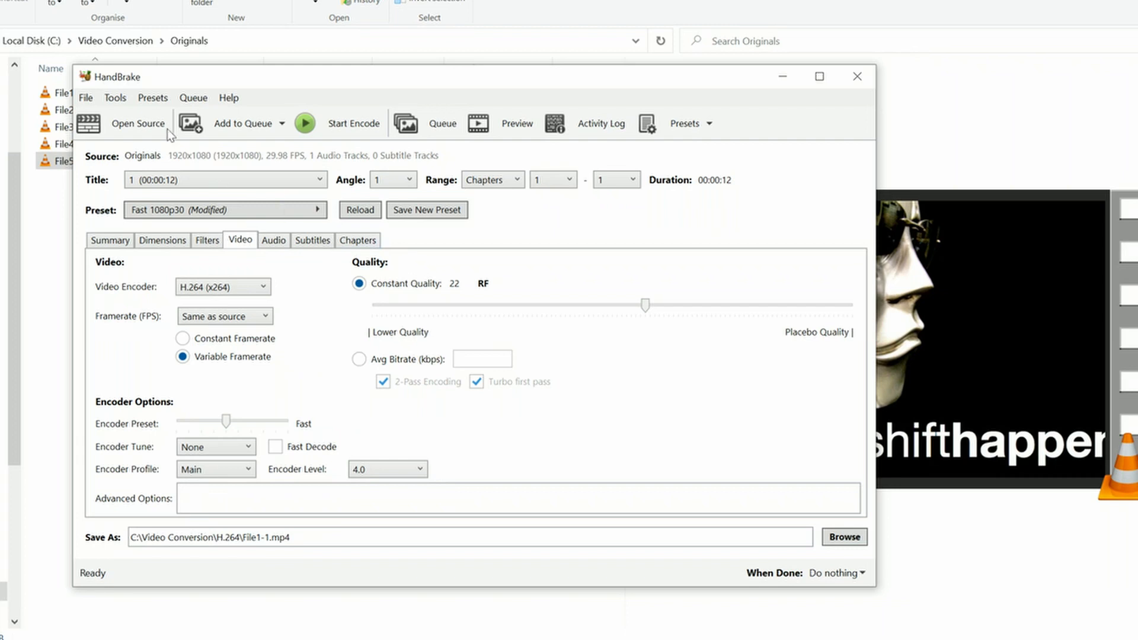
# - Add all titles from the Originals folder to the encoding queue
pyautogui.click(281, 124)
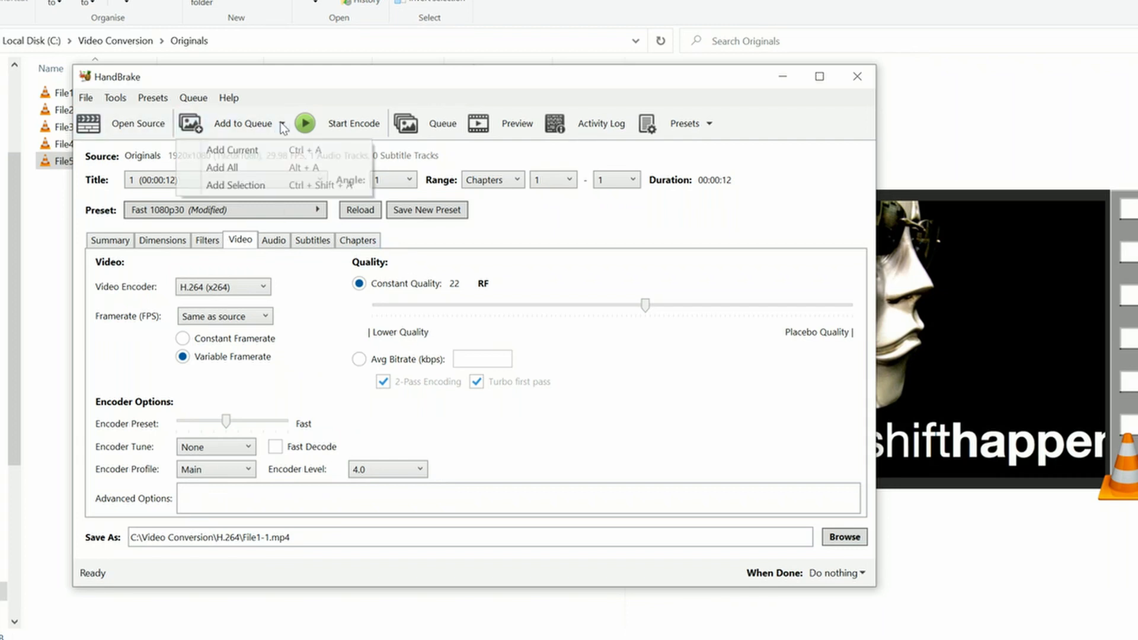
pyautogui.click(261, 166)
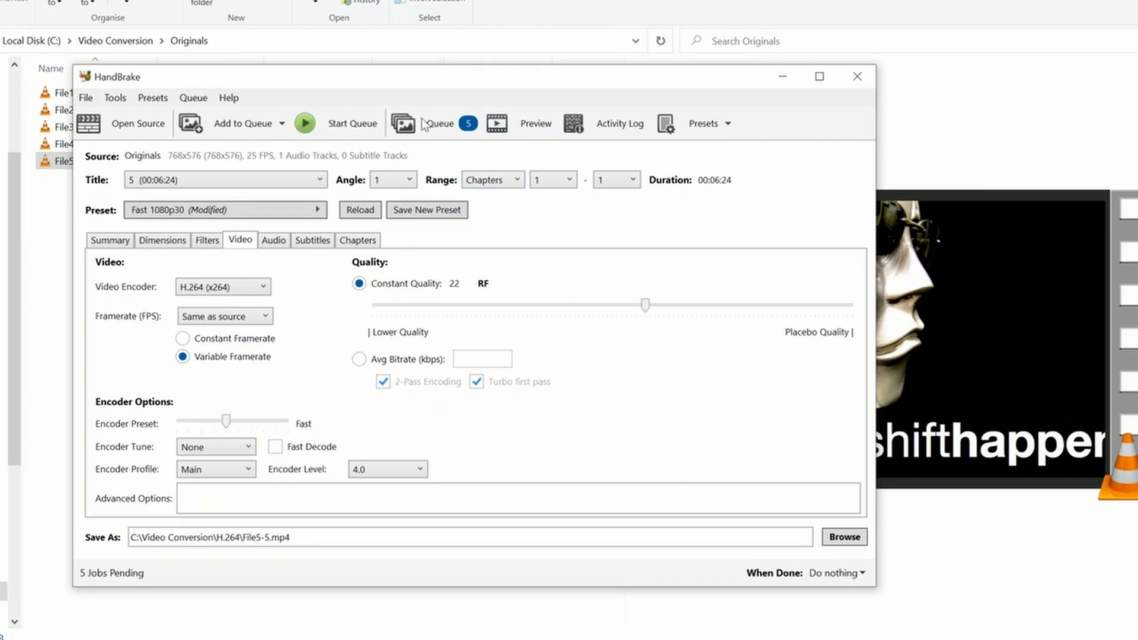
pyautogui.click(282, 128)
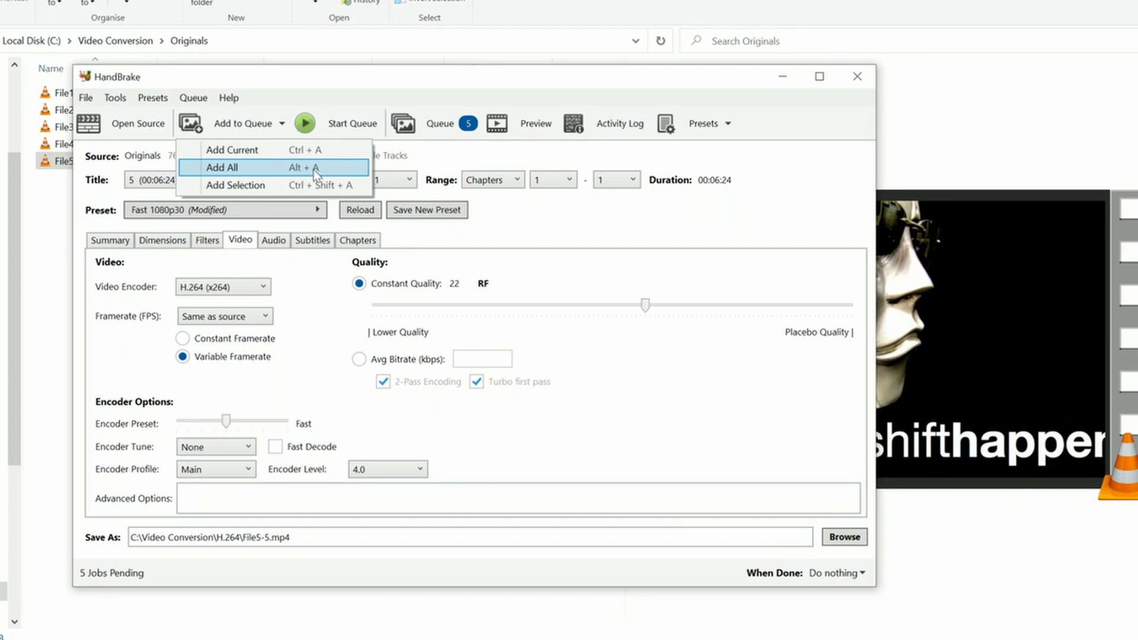
# - Open the encoding queue, check the available completion actions, and start encoding all the queued H.264 jobs
pyautogui.click(284, 171)
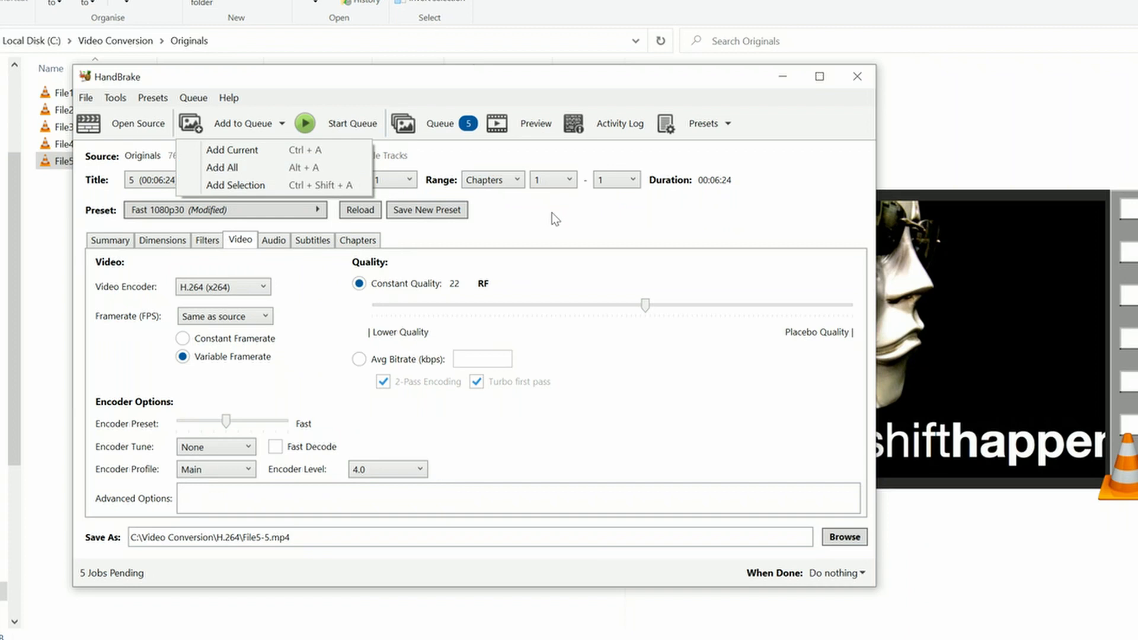
pyautogui.click(441, 124)
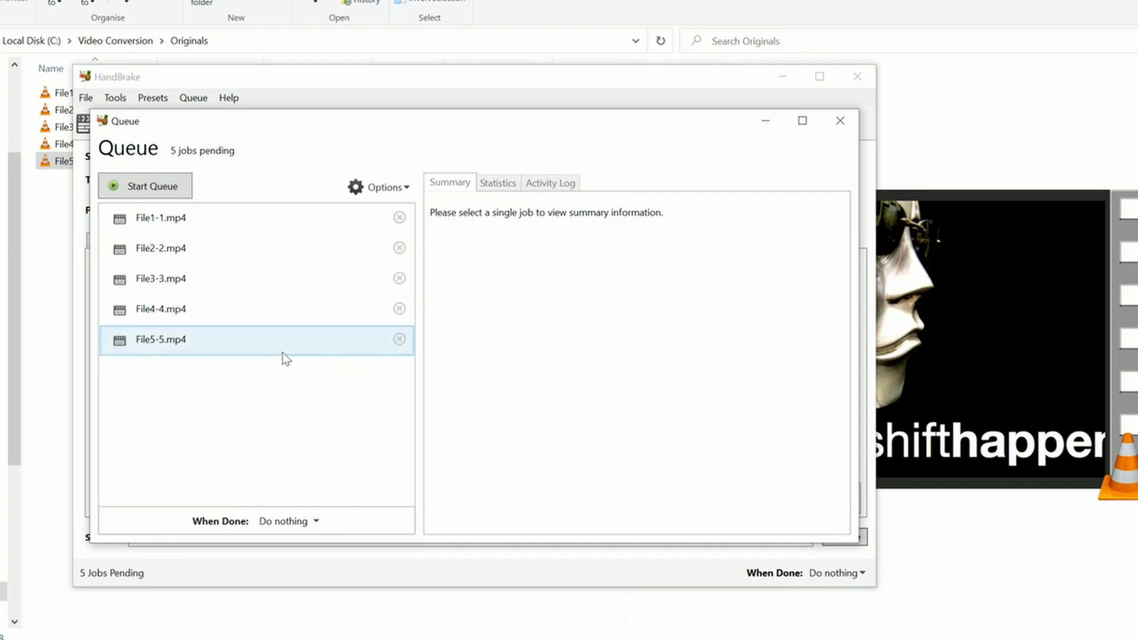
pyautogui.click(315, 524)
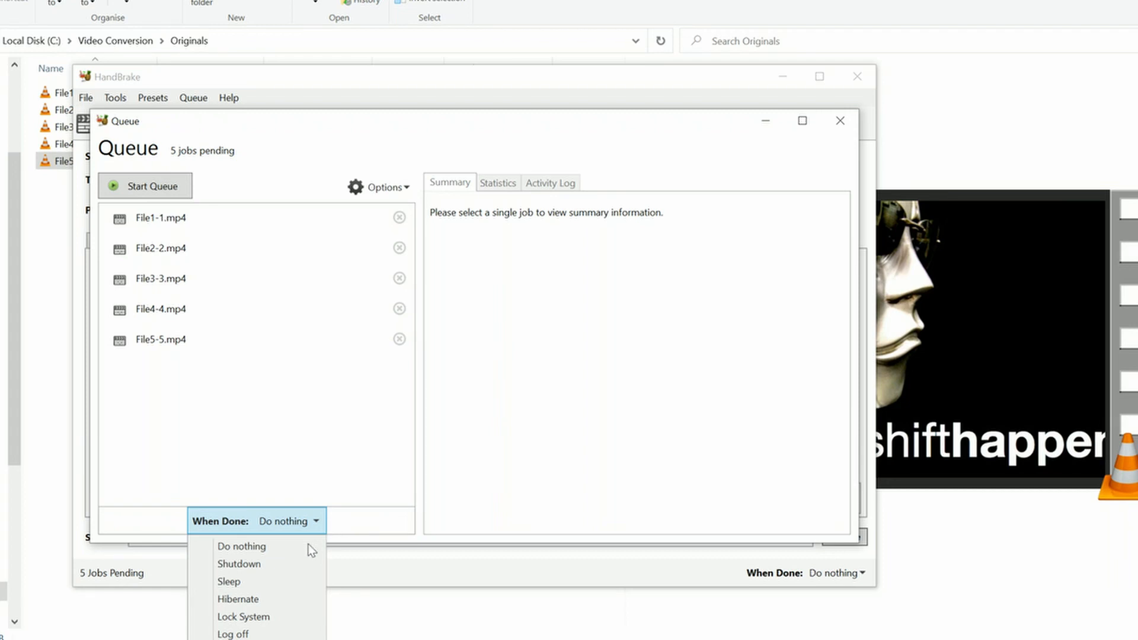
pyautogui.click(374, 521)
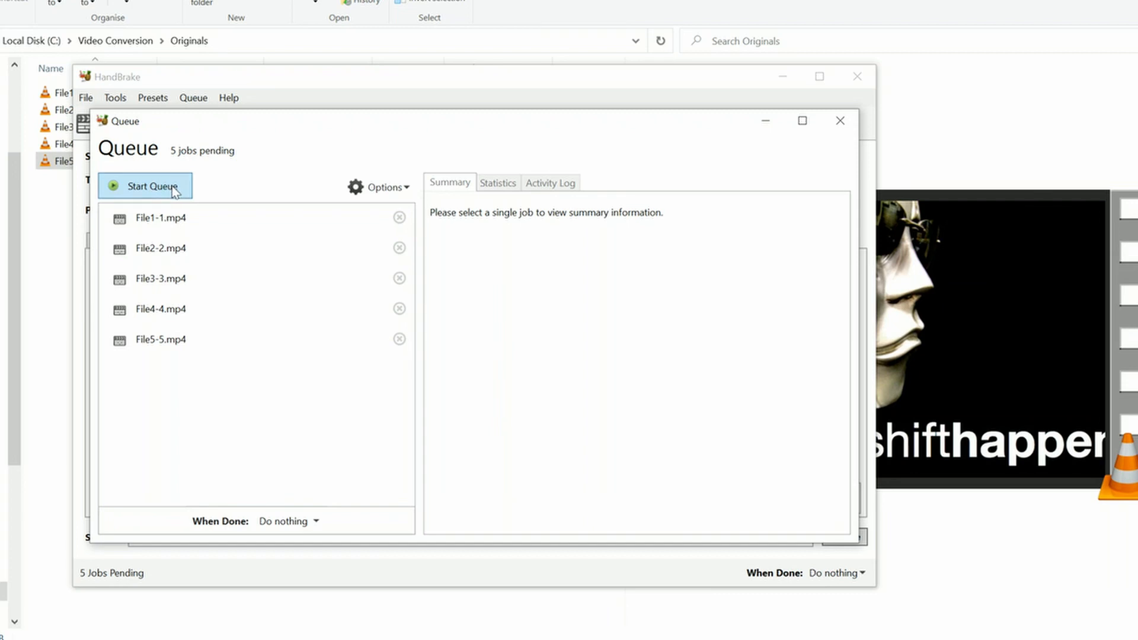
pyautogui.click(108, 187)
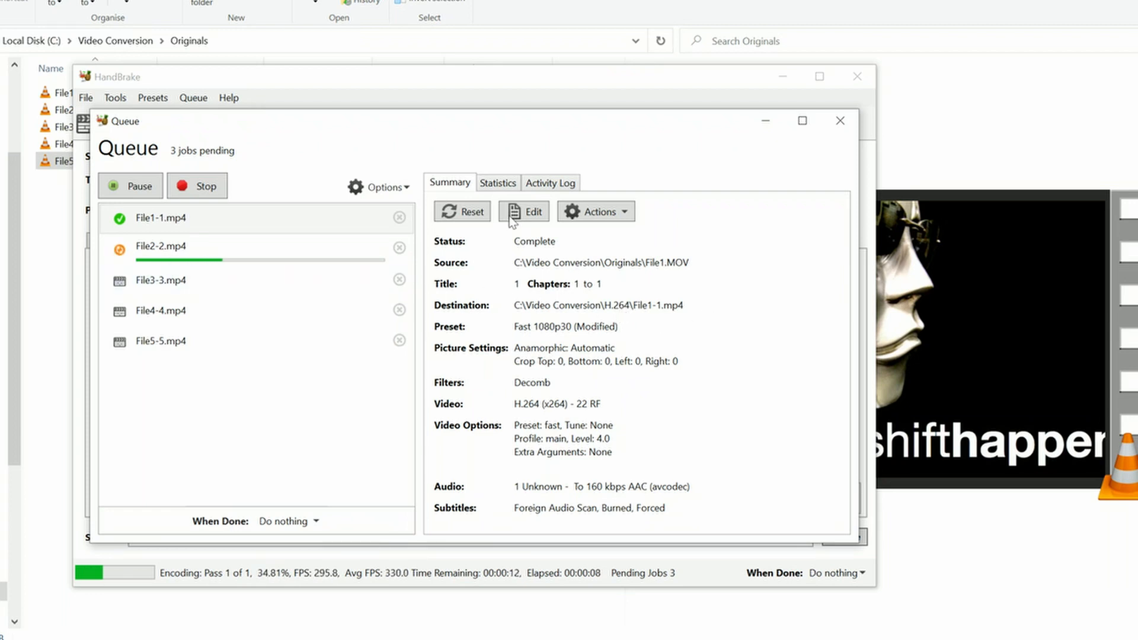
# - Review the summaries of the File2-2.mp4 and File3-3.mp4 jobs, and close the queue and main encoding windows
pyautogui.click(148, 252)
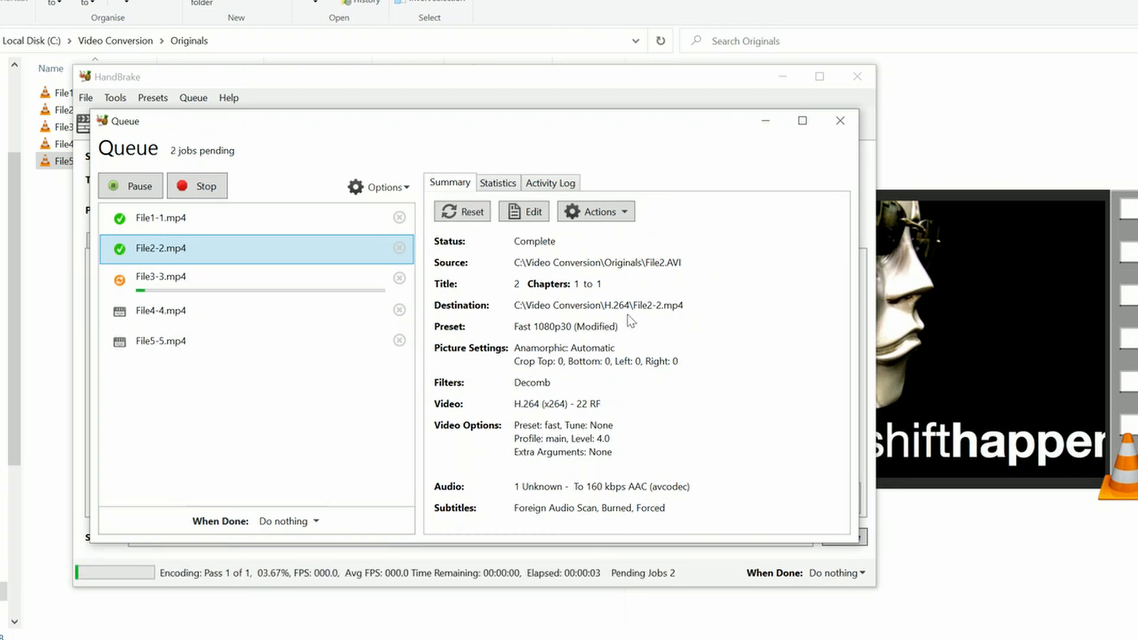
pyautogui.click(118, 280)
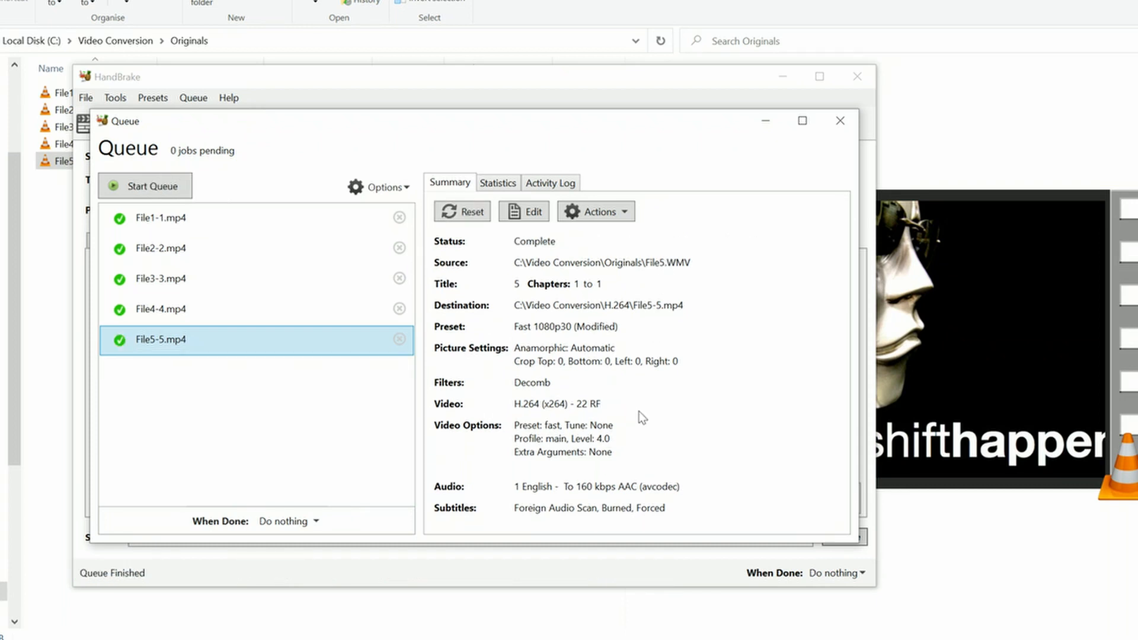
pyautogui.click(841, 122)
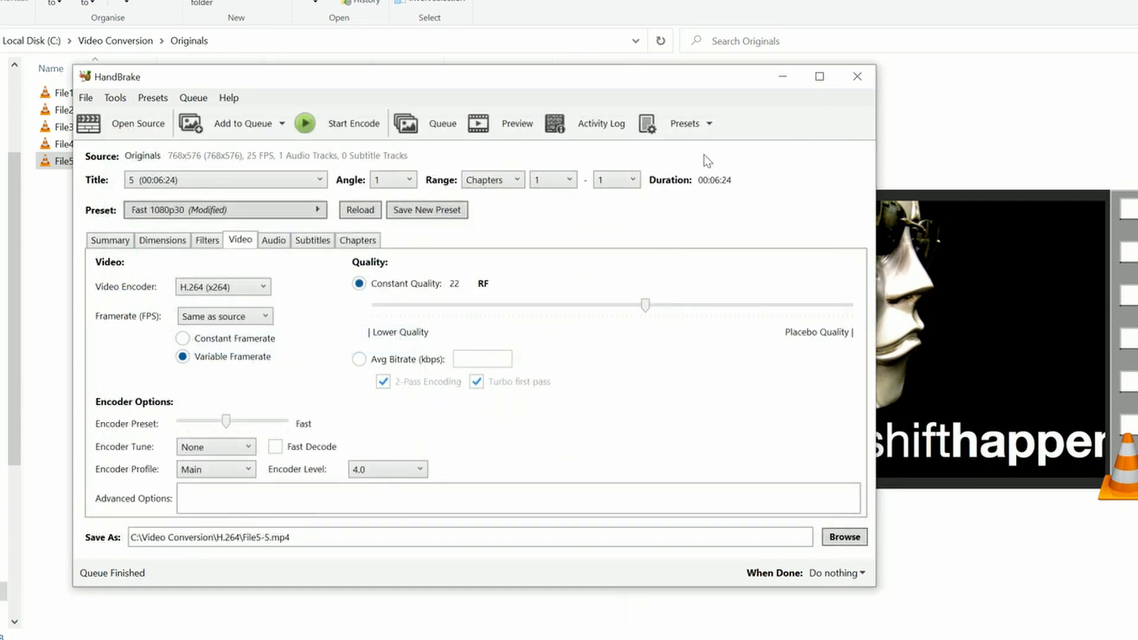
pyautogui.click(857, 76)
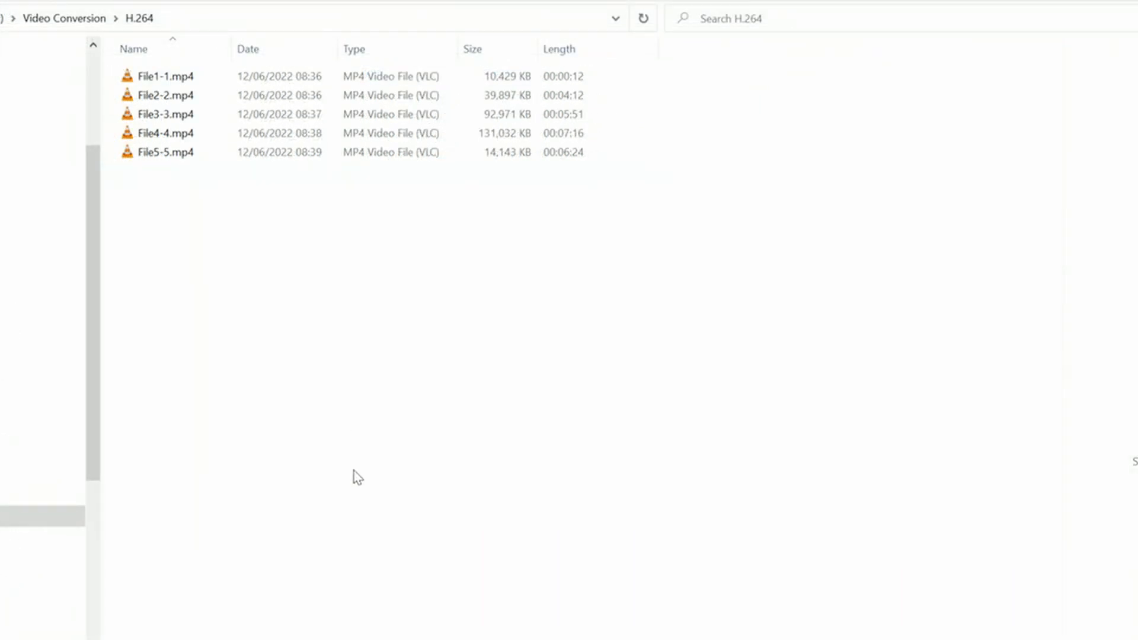
# - Preview the converted File1-1.mp4 in the H.264 folder and widen the preview area
pyautogui.click(154, 82)
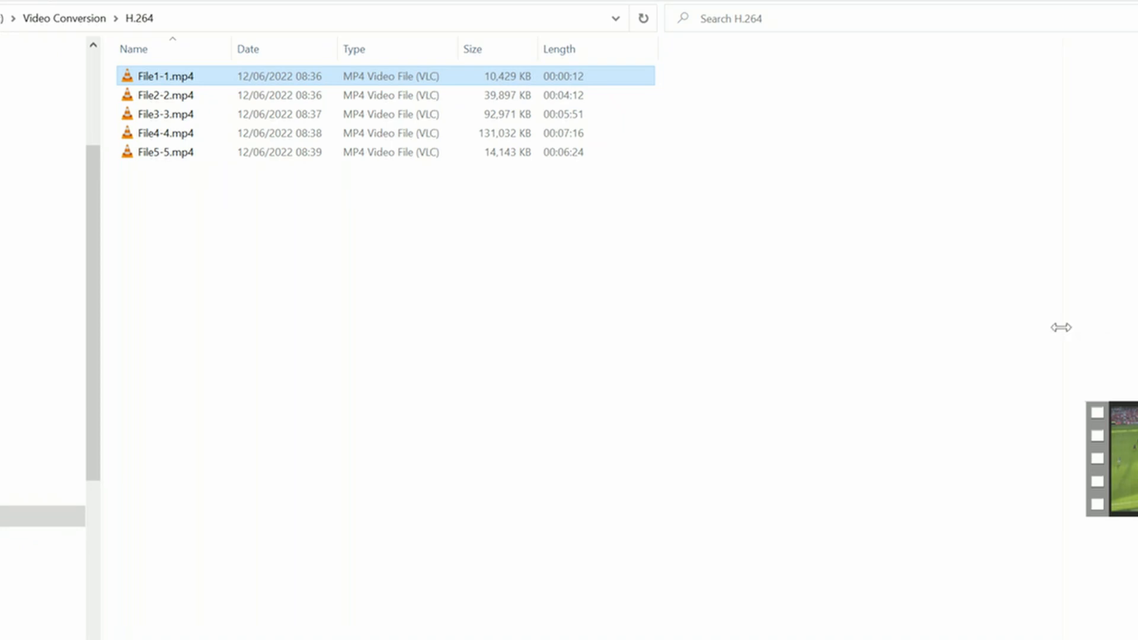
pyautogui.moveTo(1061, 327); pyautogui.dragTo(757, 330)
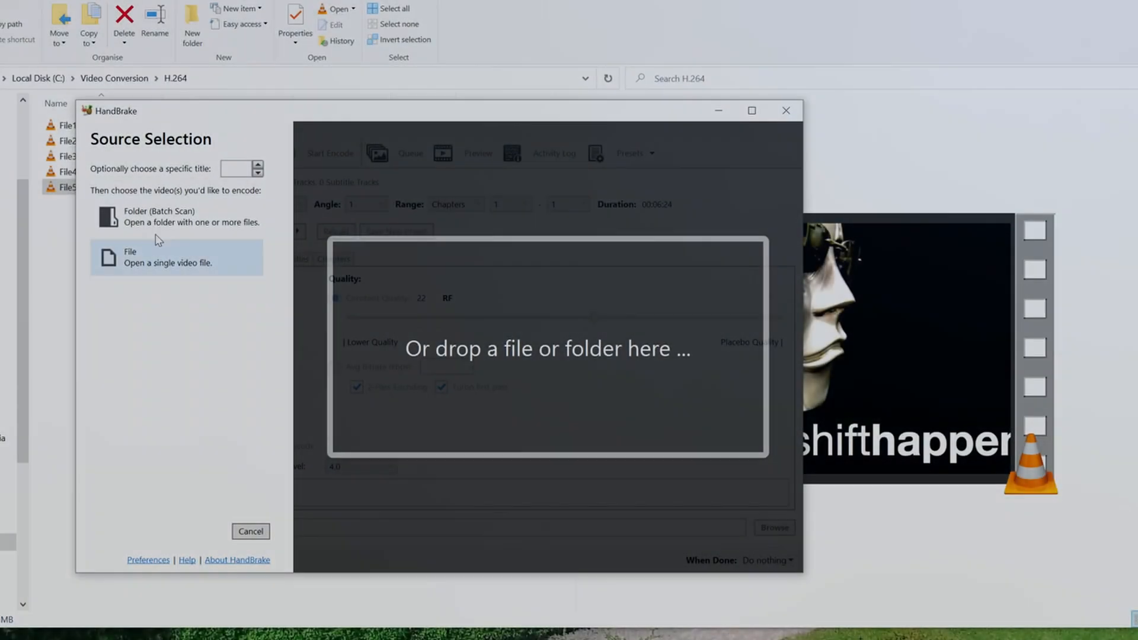
# - In HandBrake, batch-scan the Originals folder inside Video Conversion as the source
pyautogui.click(157, 217)
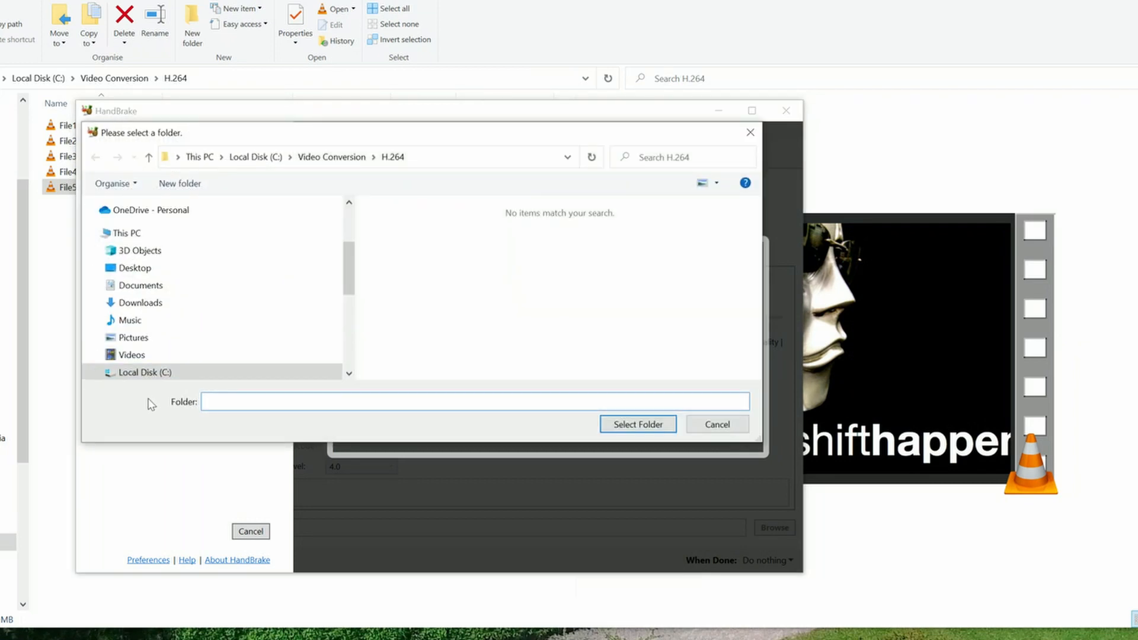
pyautogui.click(331, 156)
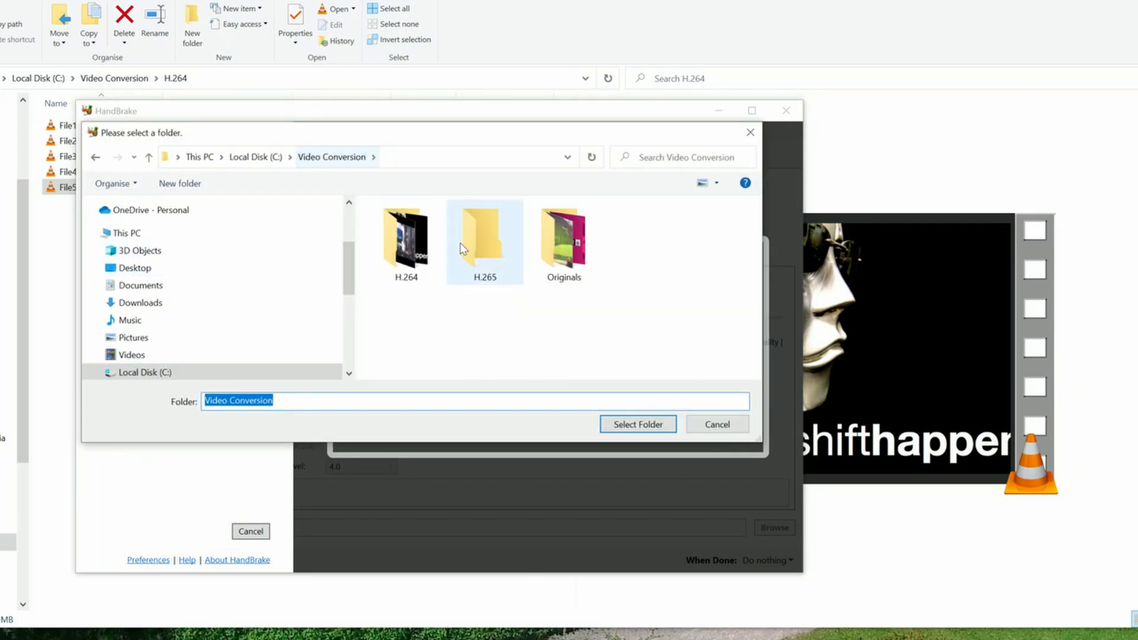
pyautogui.click(580, 243)
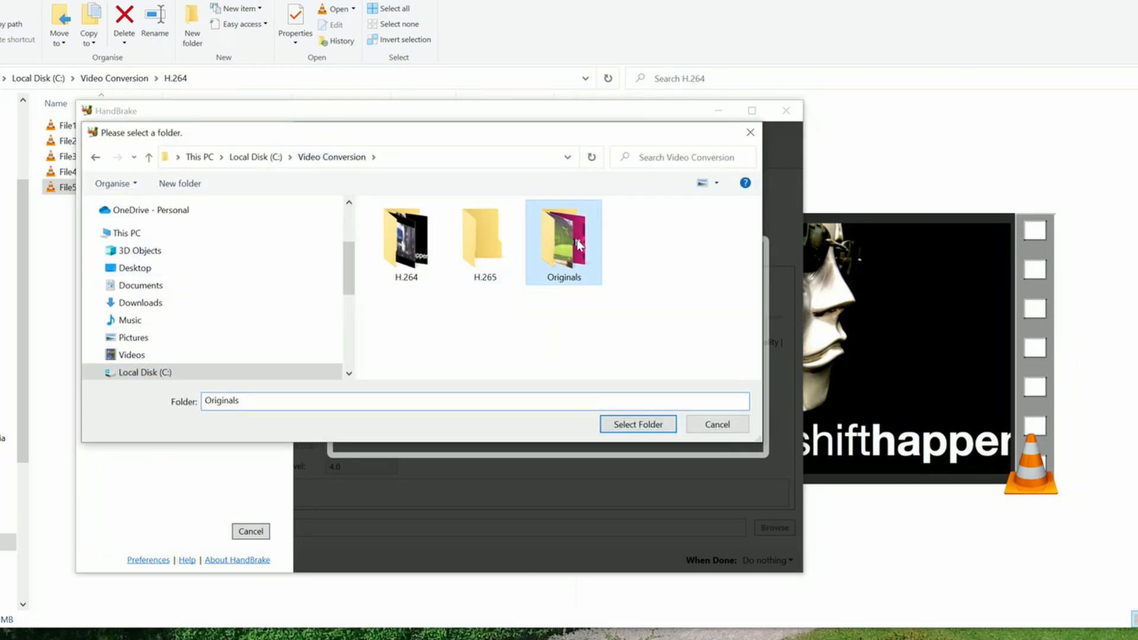
pyautogui.click(639, 425)
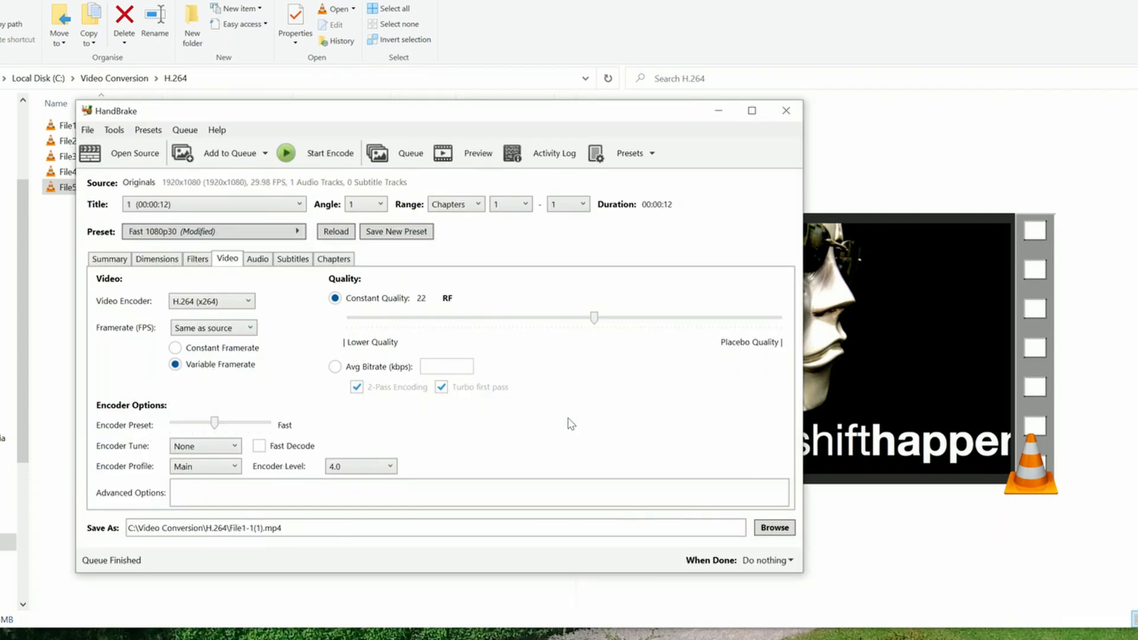
# - Set the video encoder to H.265 (x265) for the Originals batch
pyautogui.click(248, 301)
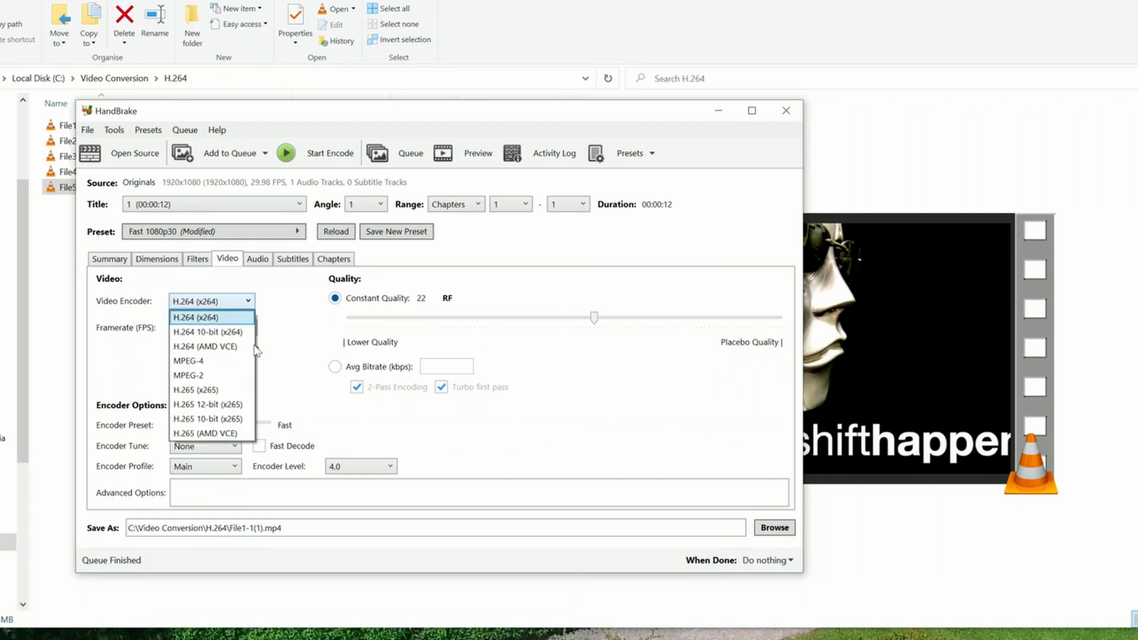
pyautogui.click(225, 390)
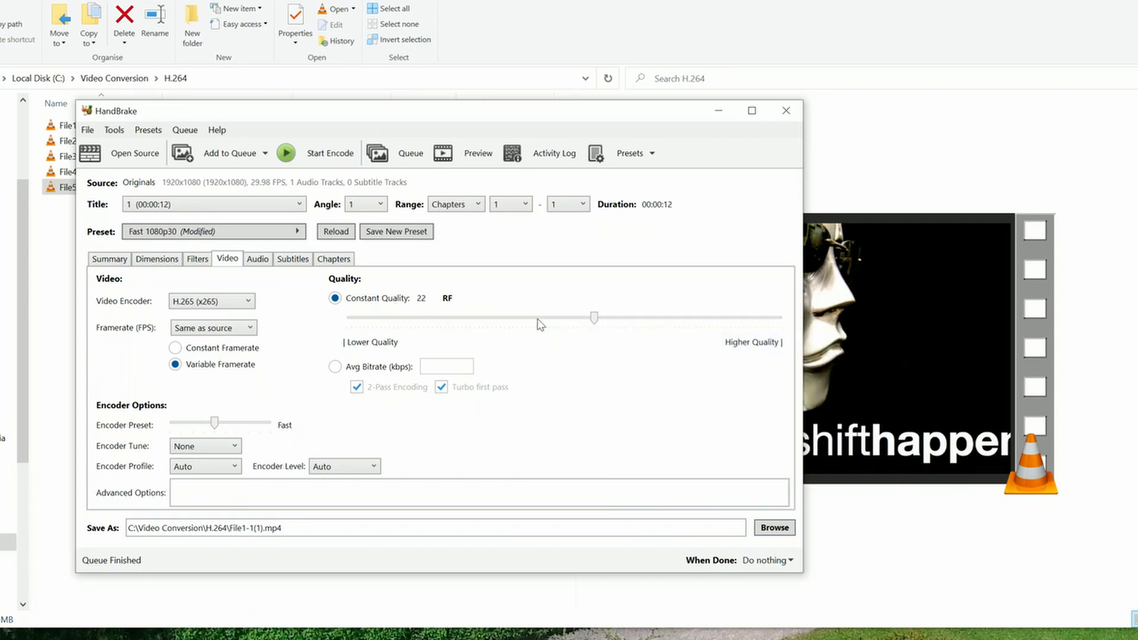
pyautogui.click(728, 493)
# - In the output file preferences, set the default path to C:\Video Conversion\H.265 and return to the main encoding window
pyautogui.click(121, 133)
pyautogui.click(128, 181)
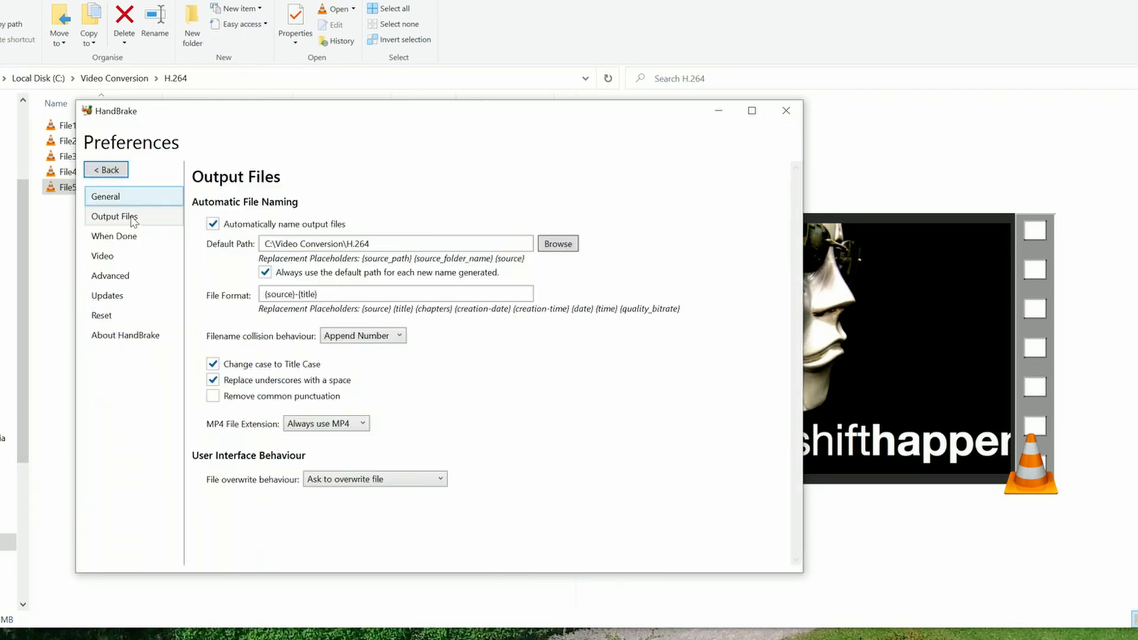
pyautogui.click(132, 218)
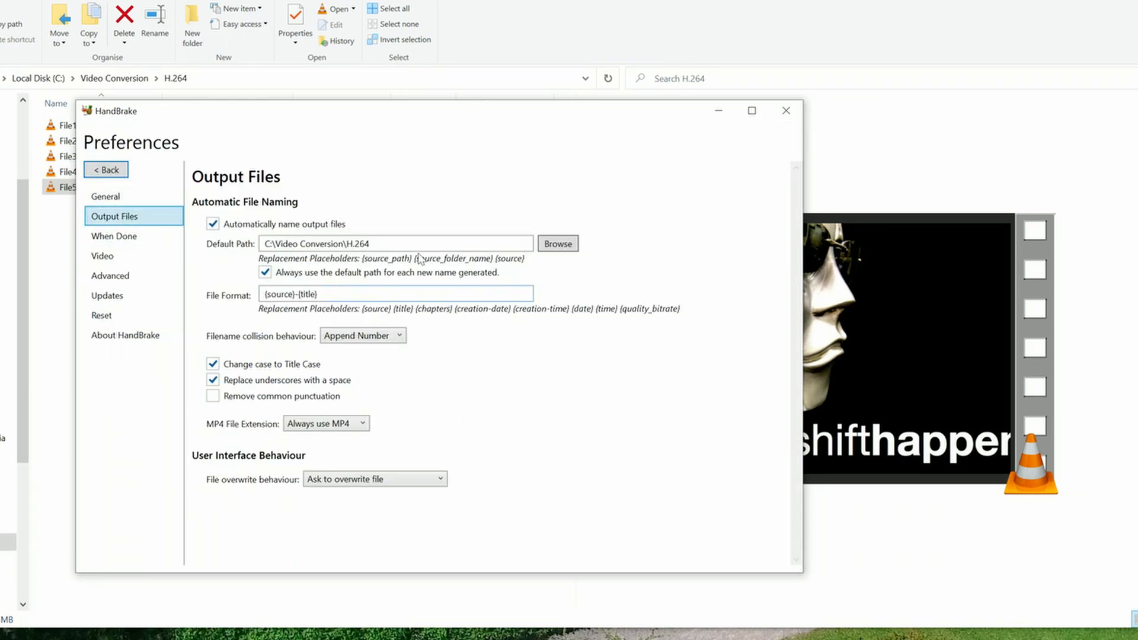
pyautogui.click(559, 243)
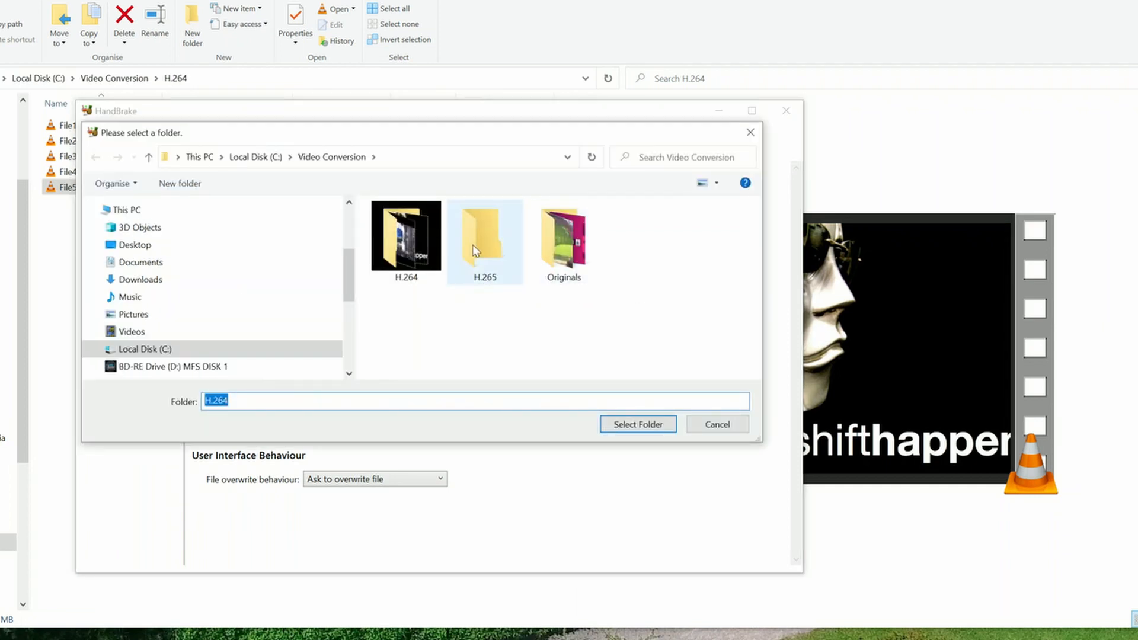
pyautogui.click(478, 240)
pyautogui.click(649, 425)
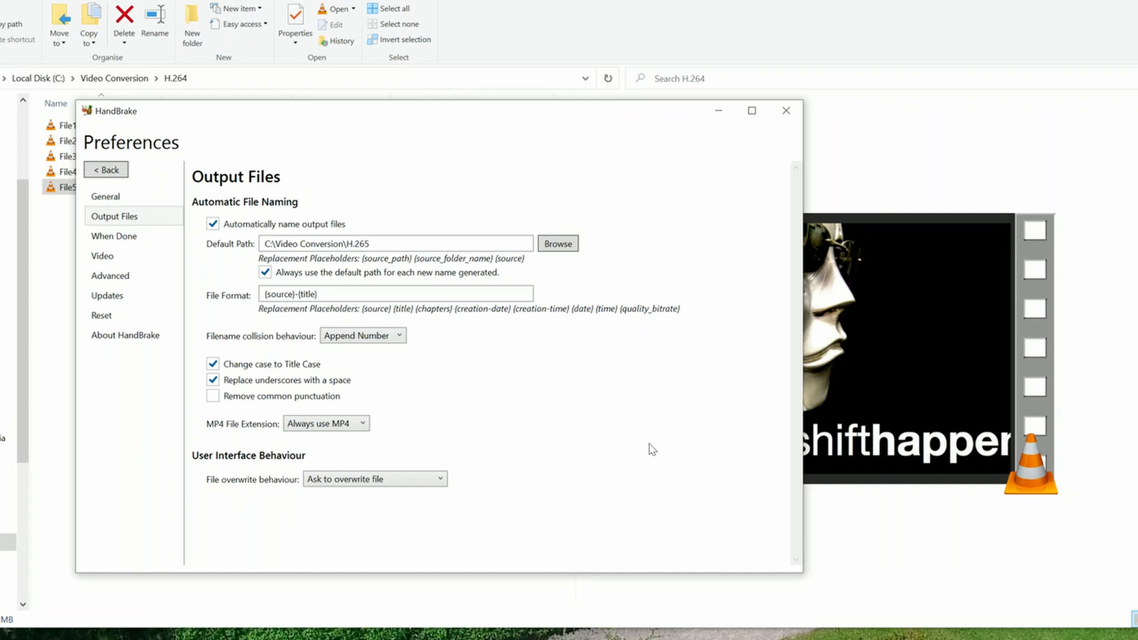
pyautogui.click(104, 169)
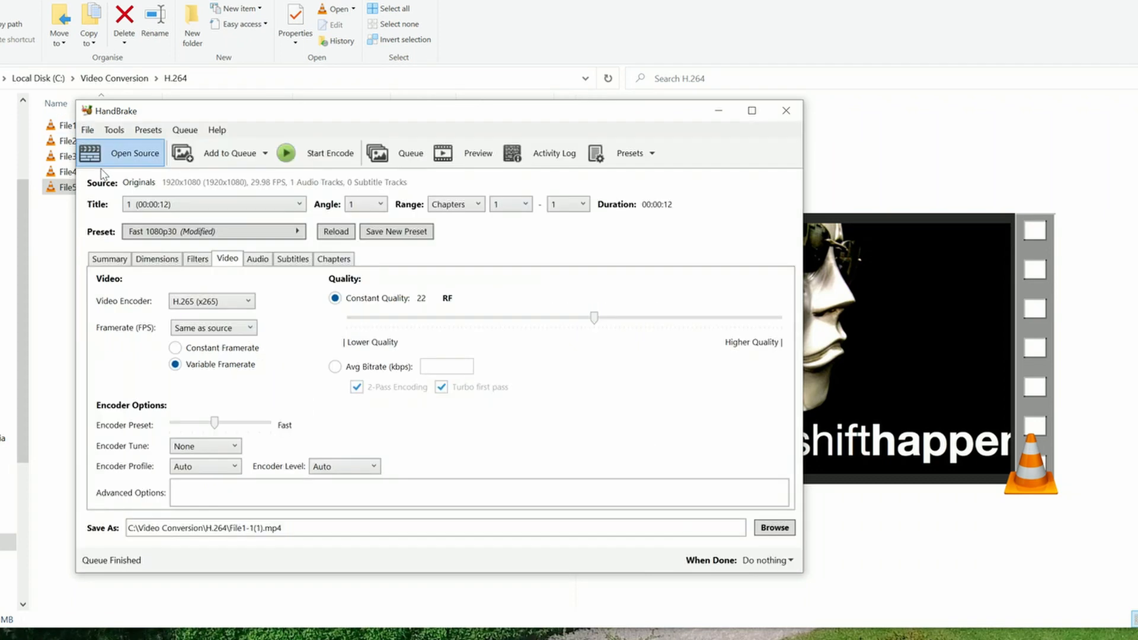
# - Set the current title's output file to File1-1.mp4 in the H.265 folder
pyautogui.click(768, 532)
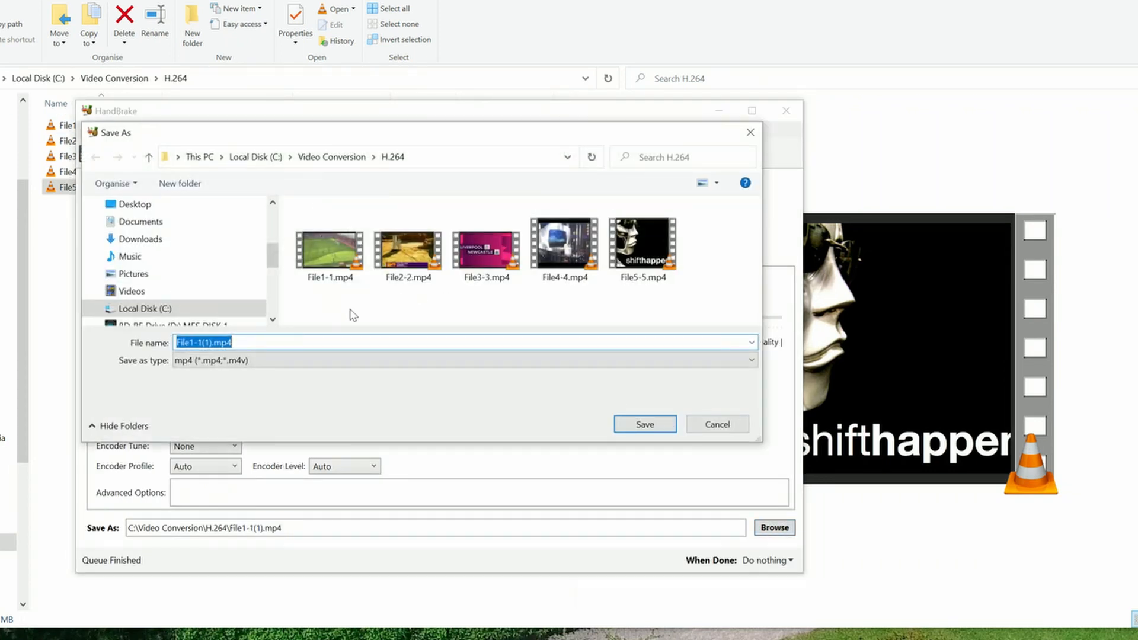
pyautogui.click(326, 159)
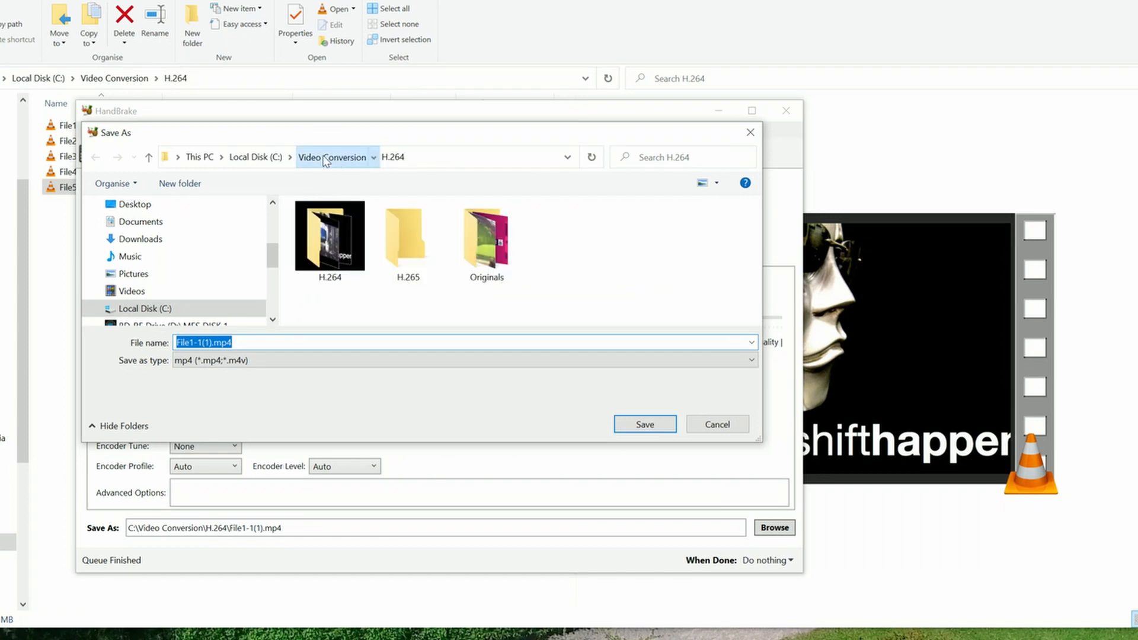
pyautogui.doubleClick(427, 254)
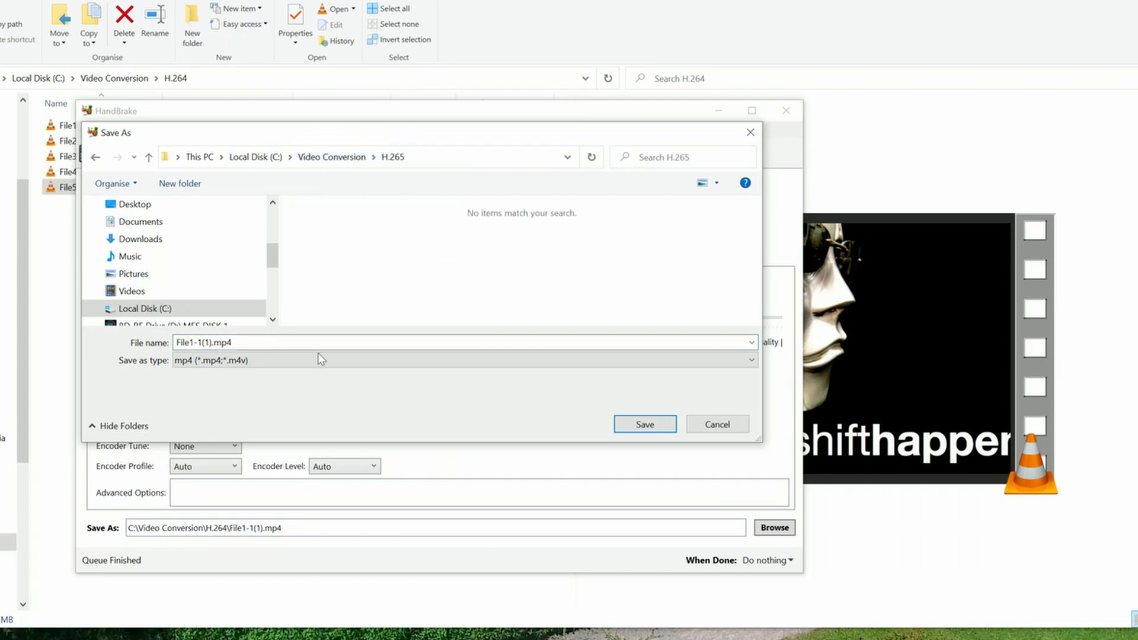
pyautogui.doubleClick(211, 342)
pyautogui.click(214, 342)
pyautogui.press('BackSpace')
pyautogui.press('BackSpace')
pyautogui.press('BackSpace')
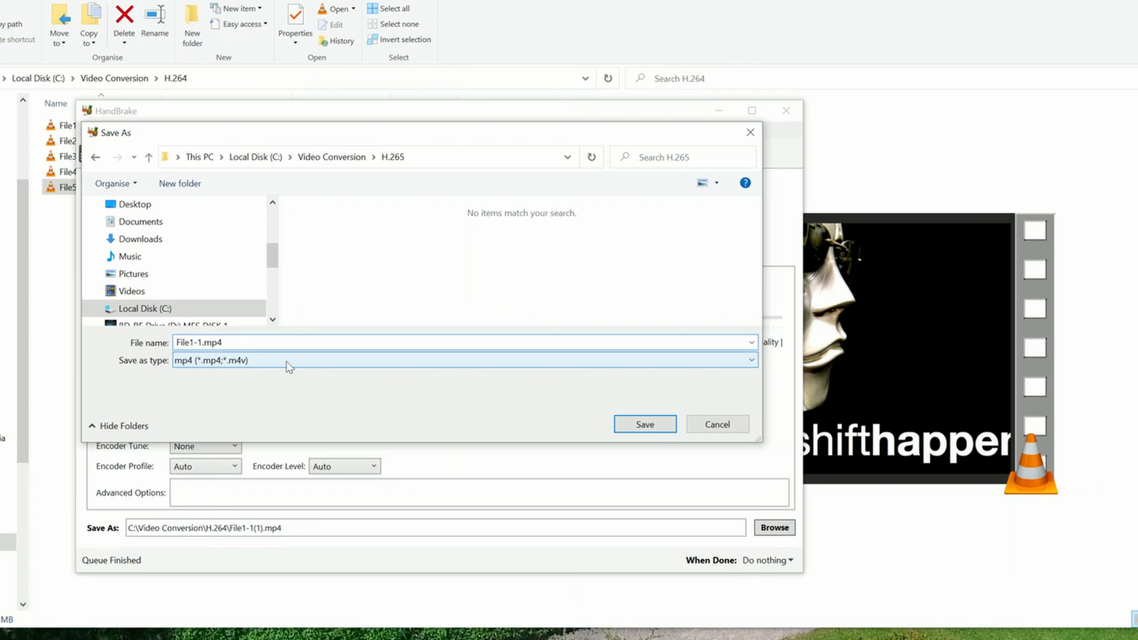
pyautogui.click(645, 424)
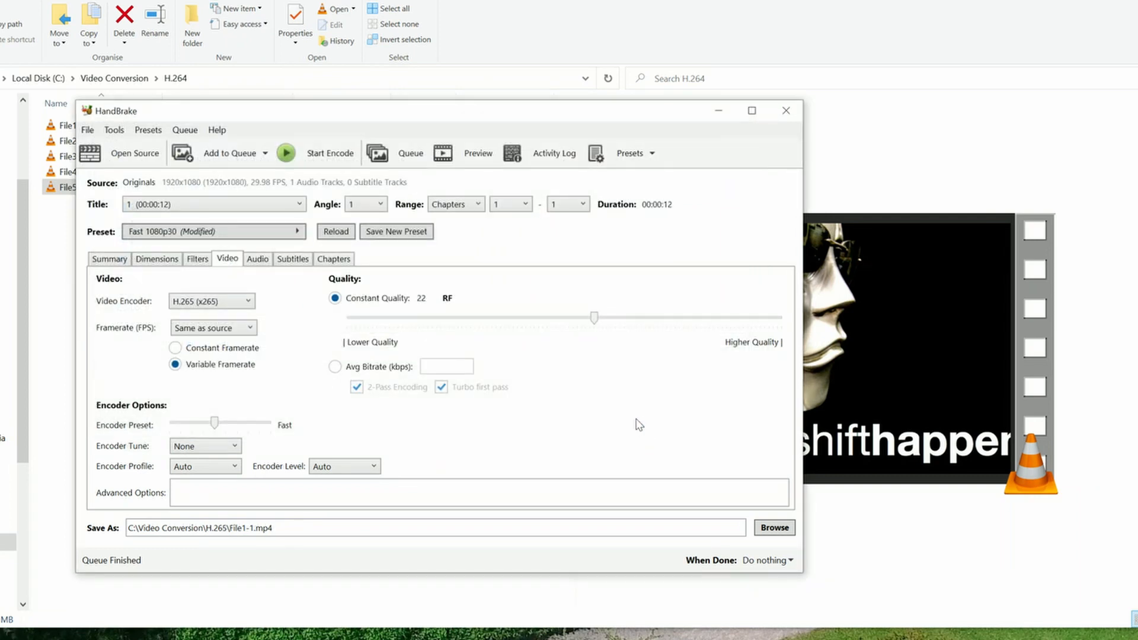
# - Add all titles from the Originals folder to the queue and start encoding the pending H.265 jobs
pyautogui.click(267, 155)
pyautogui.click(232, 191)
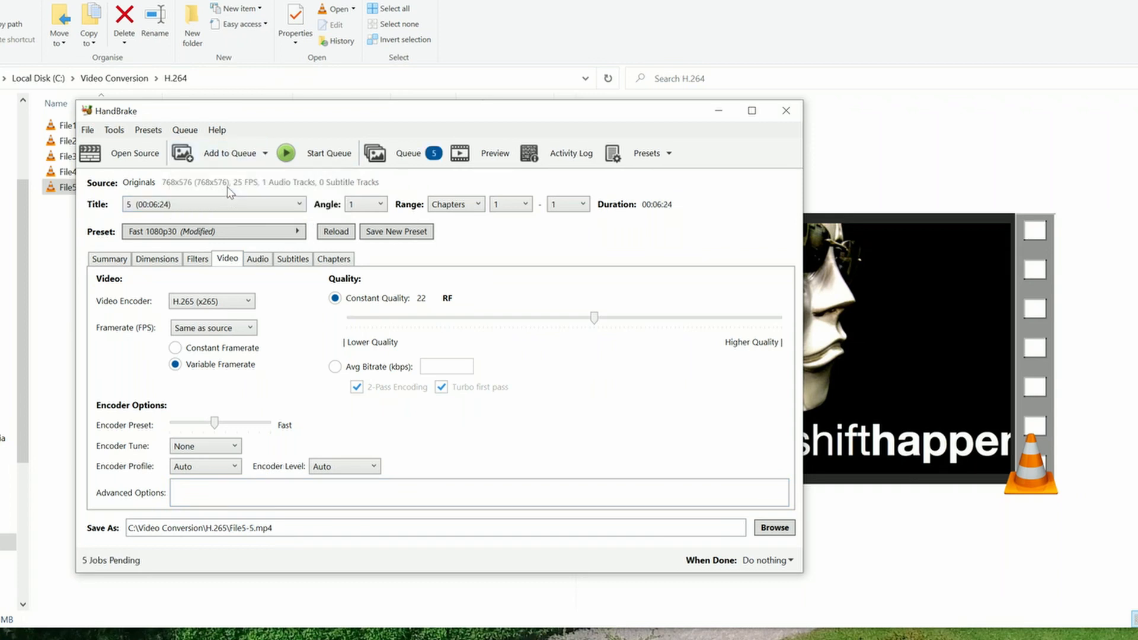
pyautogui.click(384, 158)
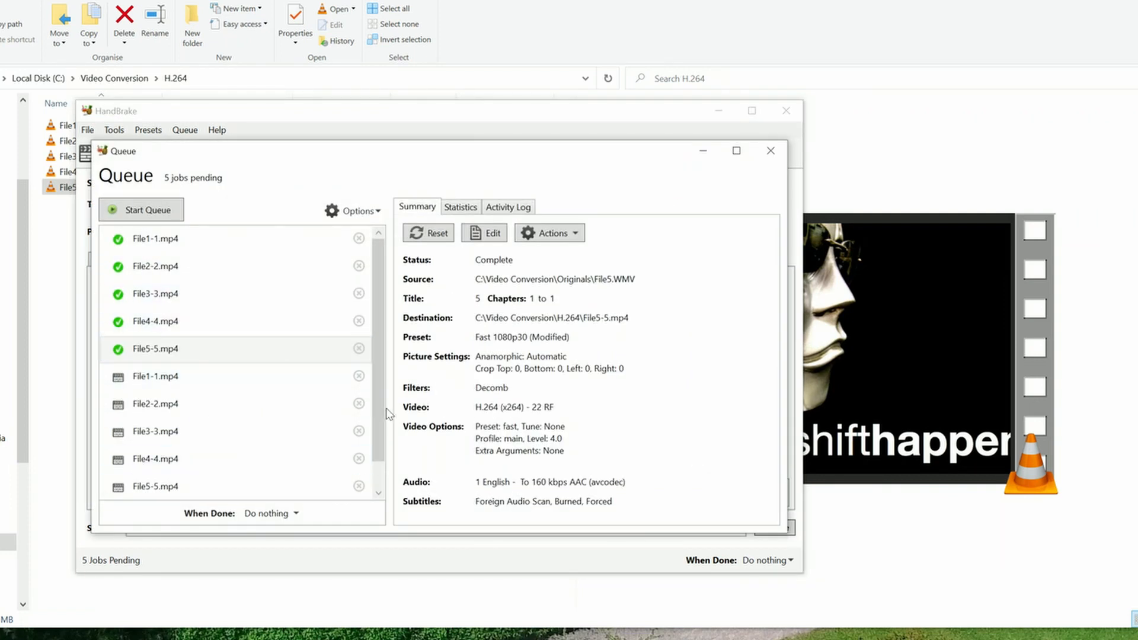
pyautogui.scroll(-1, 382, 438)
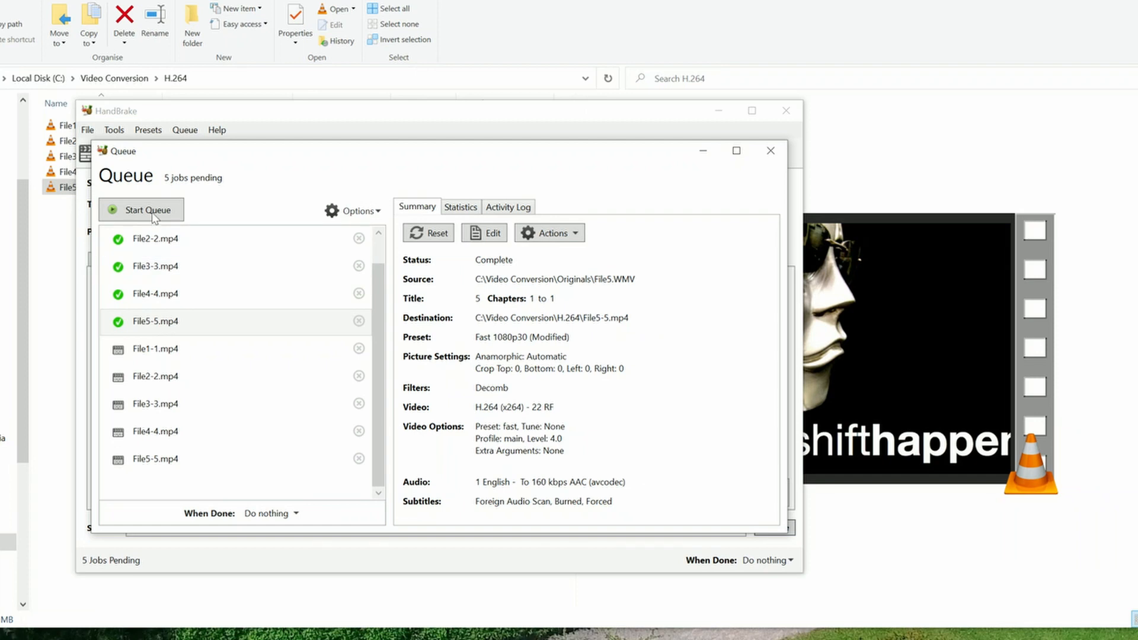
pyautogui.click(151, 210)
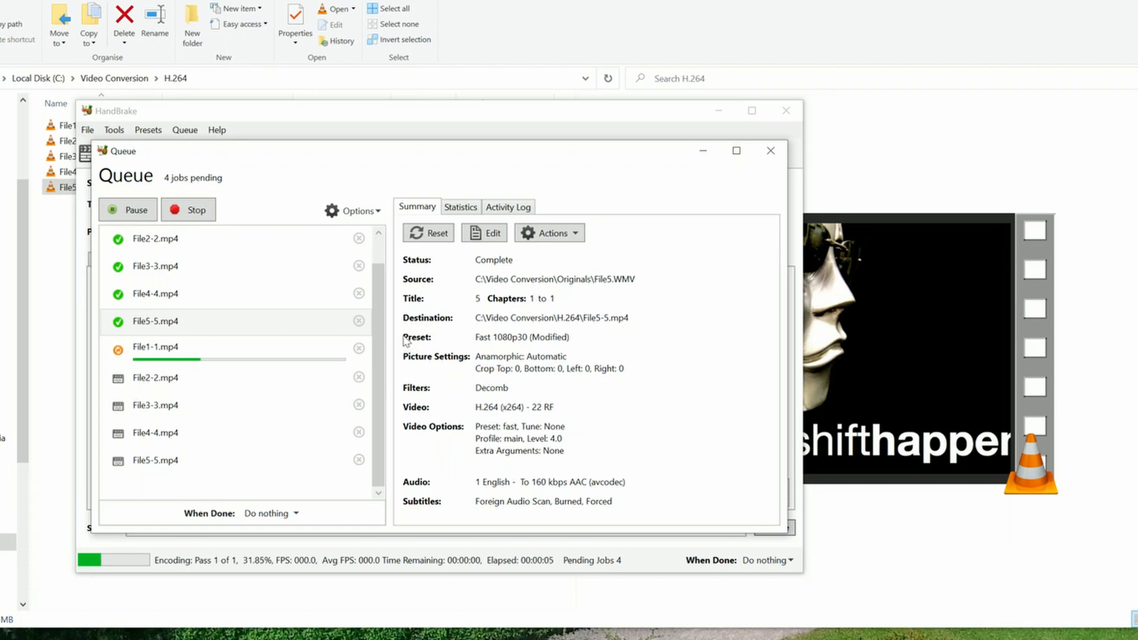
# - Examine the summaries of the H.265 jobs for File1-1.mp4 and File2-2.mp4 in the queue
pyautogui.click(171, 353)
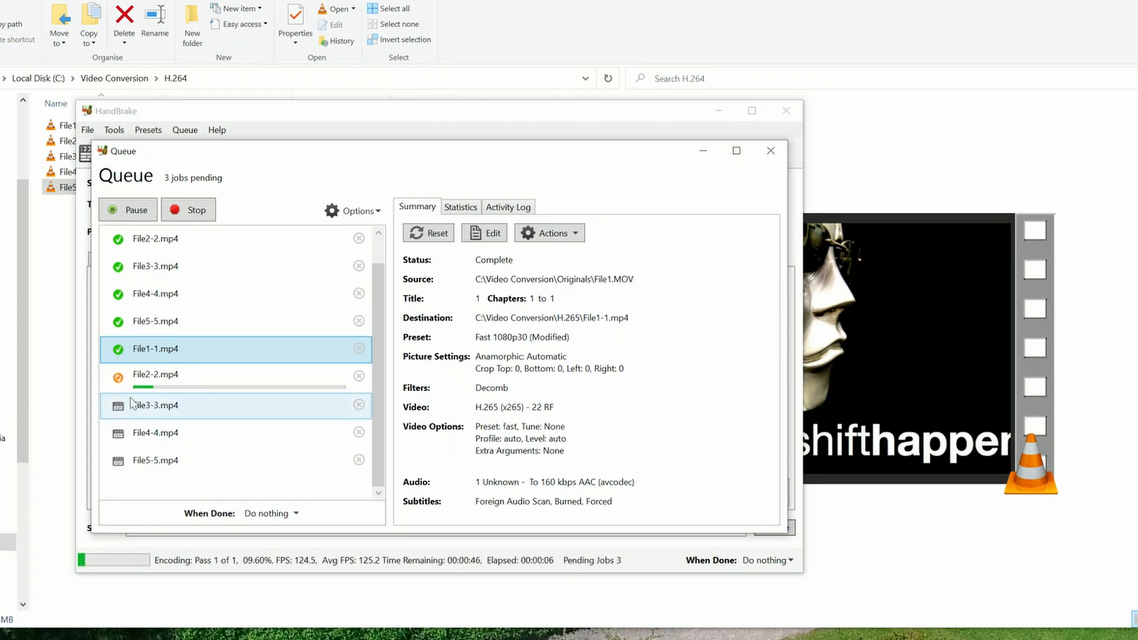
pyautogui.click(118, 381)
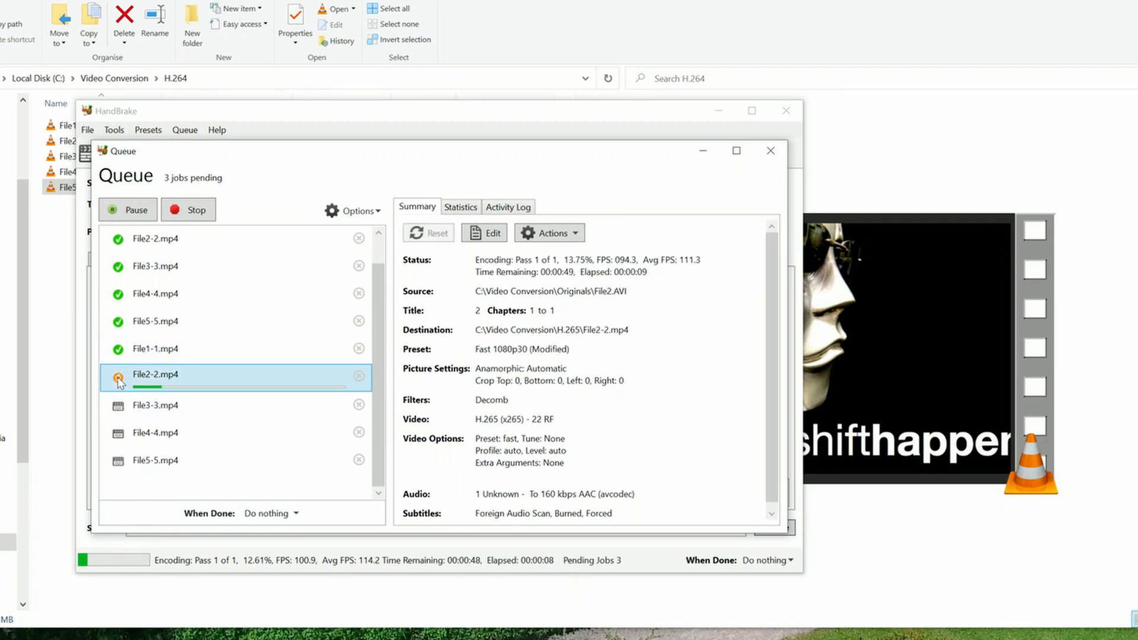